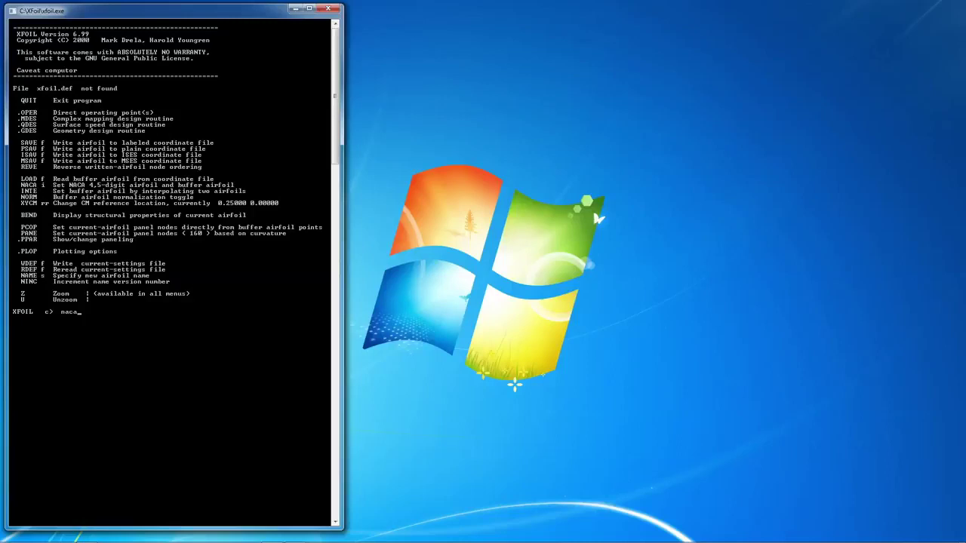
- Load the NACA 2210 airfoil and enter the OPER analysis menu
{"action": "type", "text": "2210"}
{"action": "key", "text": "Return"}
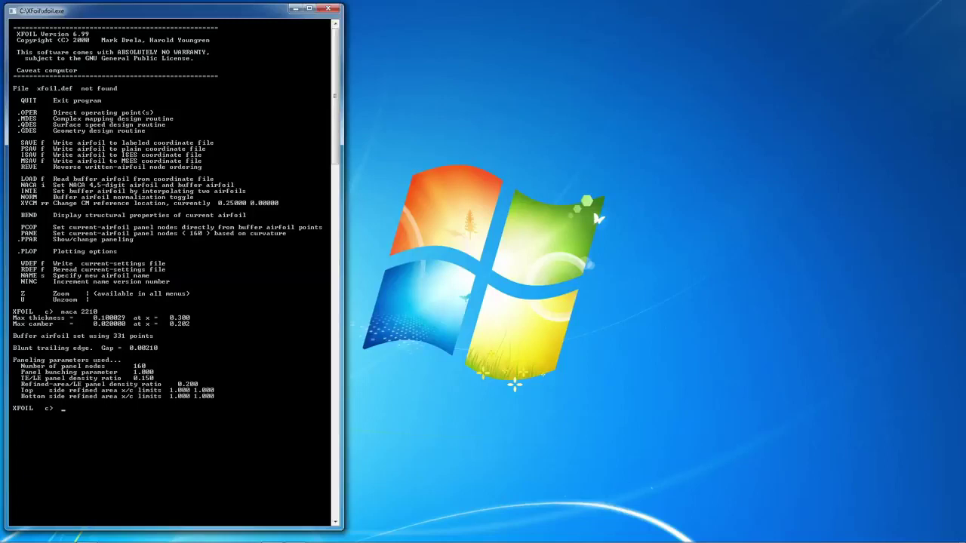
{"action": "type", "text": "oper"}
{"action": "key", "text": "Return"}
{"action": "key", "text": "Return"}
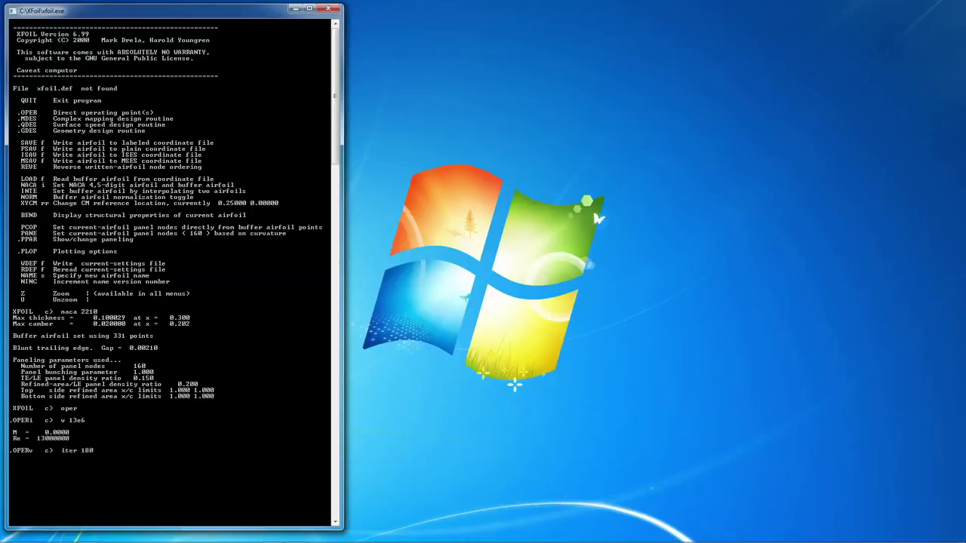
- Set a 100-iteration limit, solve at CL 0.5, and move the plot beside the console
{"action": "key", "text": "Return"}
{"action": "type", "text": "c.5"}
{"action": "key", "text": "Return"}
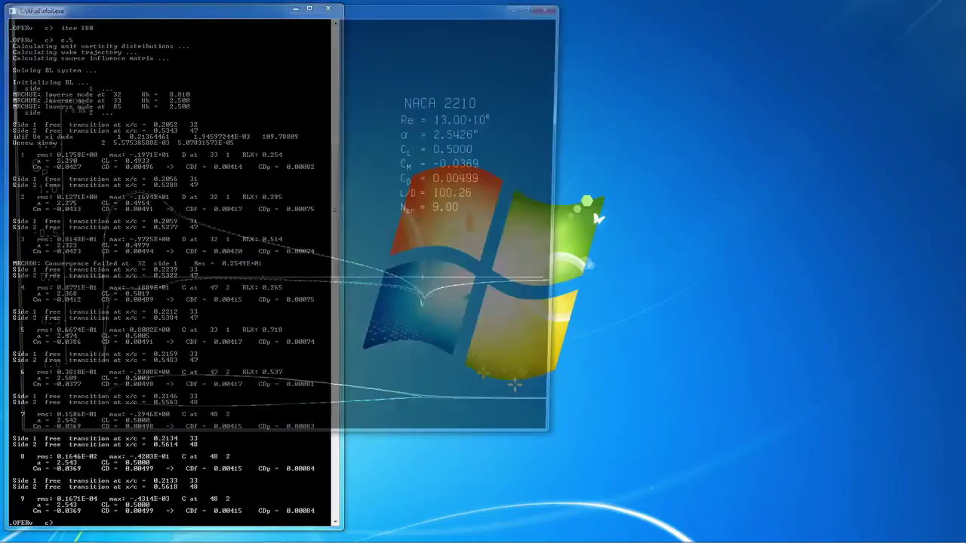
{"action": "left_click_drag", "start_coordinate": [278, 9], "coordinate": [644, 18]}
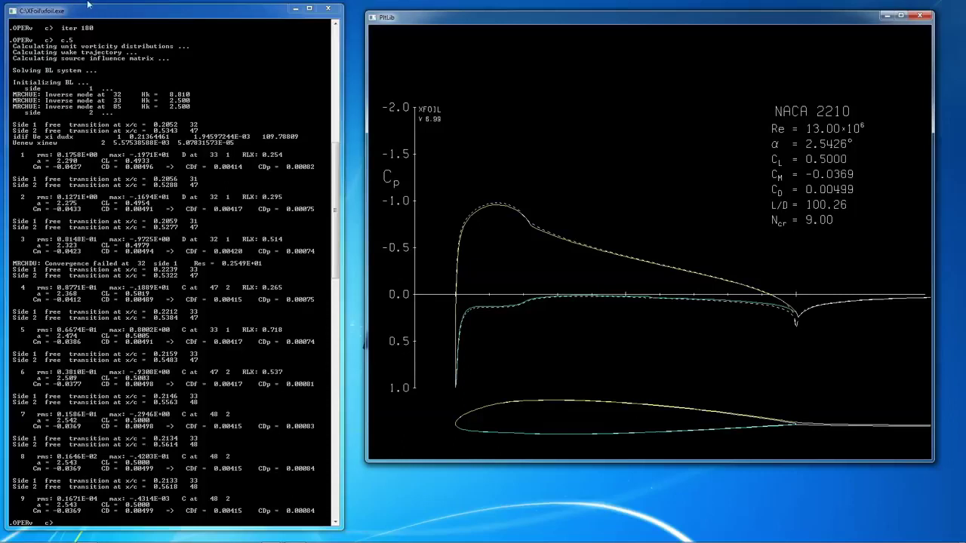
{"action": "key", "text": "Return"}
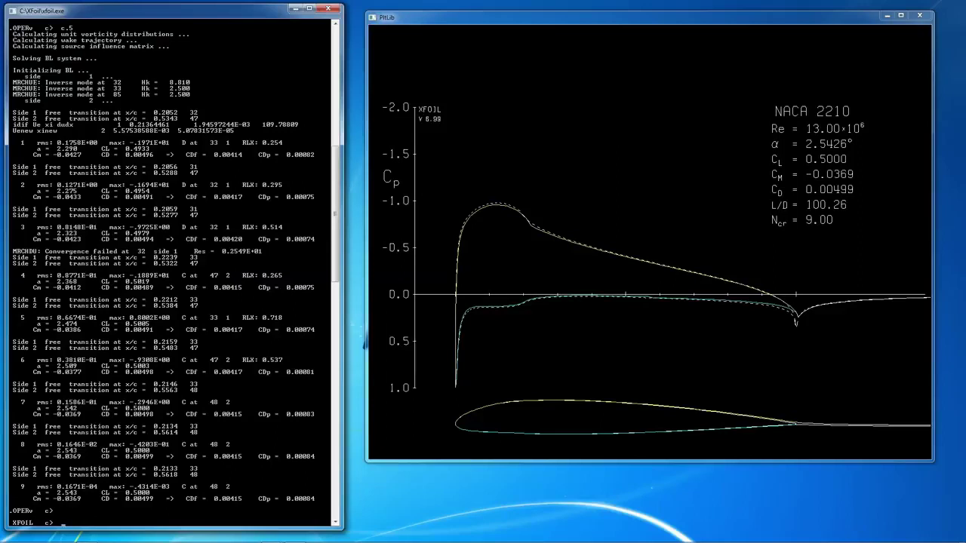
- Enter GDES geometry design on the NACA 2210 buffer airfoil with the gdes command
{"action": "type", "text": "gdes"}
{"action": "key", "text": "Return"}
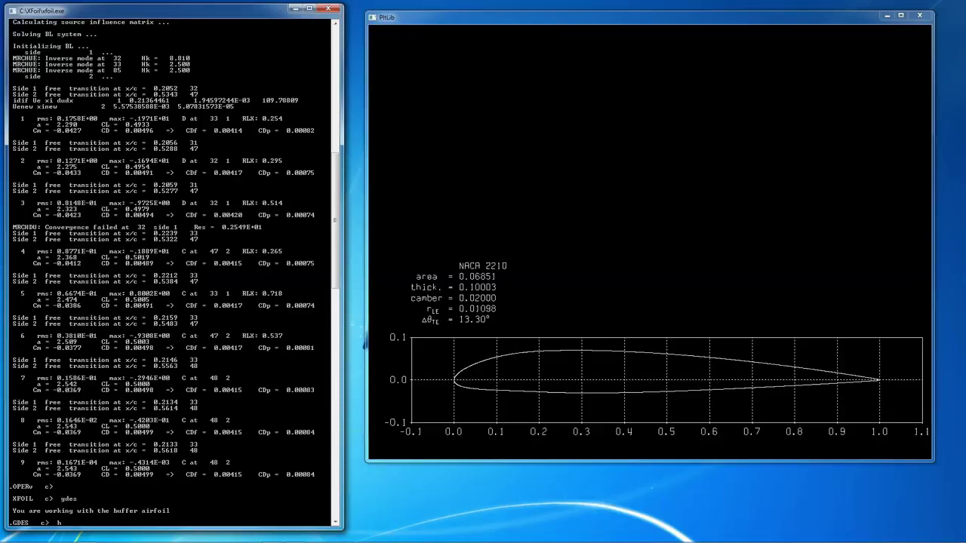
- Use HIGH to place maximum thickness at x = 0.45 and maximum camber at x = 0.2
{"action": "type", "text": "igh"}
{"action": "key", "text": "Return"}
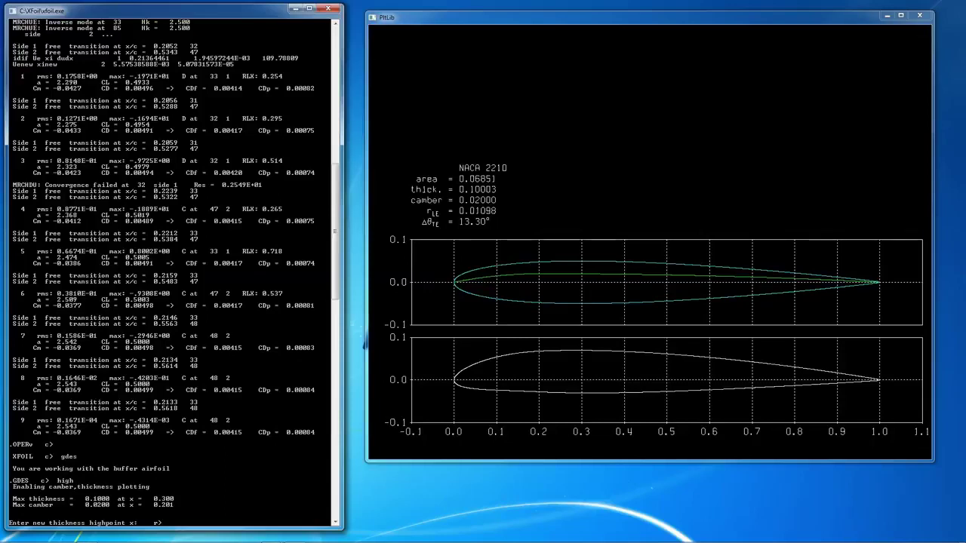
{"action": "type", "text": "0.45"}
{"action": "key", "text": "Return"}
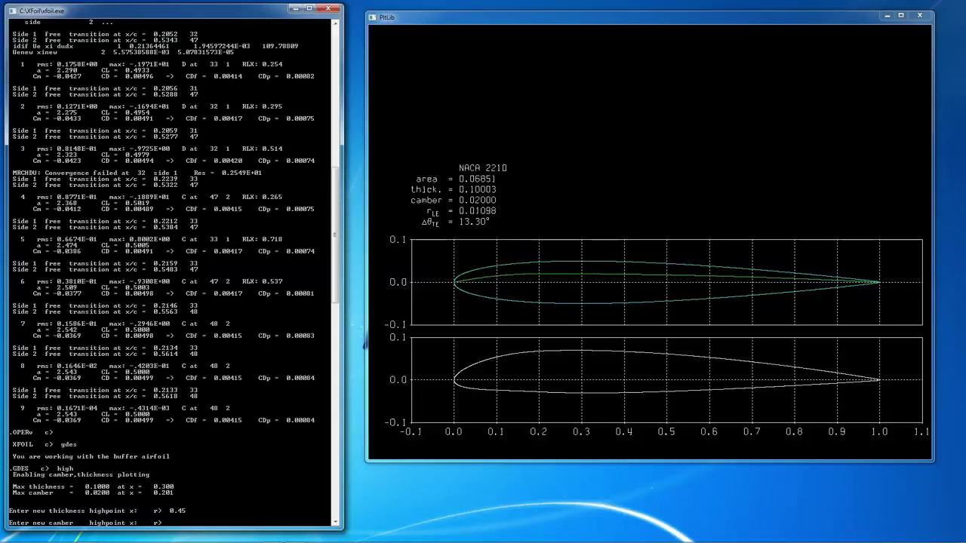
{"action": "type", "text": ".2"}
{"action": "key", "text": "Return"}
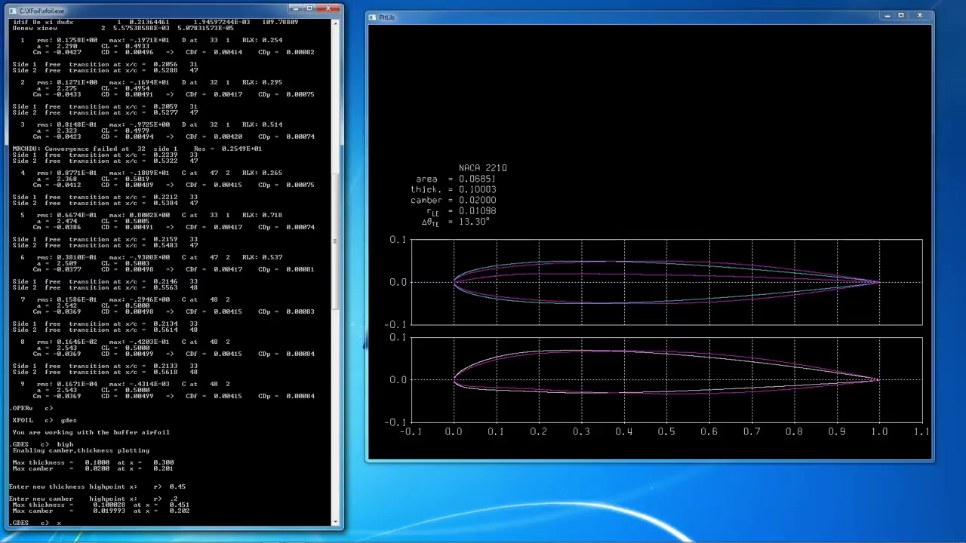
- Make the reshaped buffer current and solve it in OPER at CL 0.5, giving L/D 86.27
{"action": "type", "text": "x"}
{"action": "key", "text": "Return"}
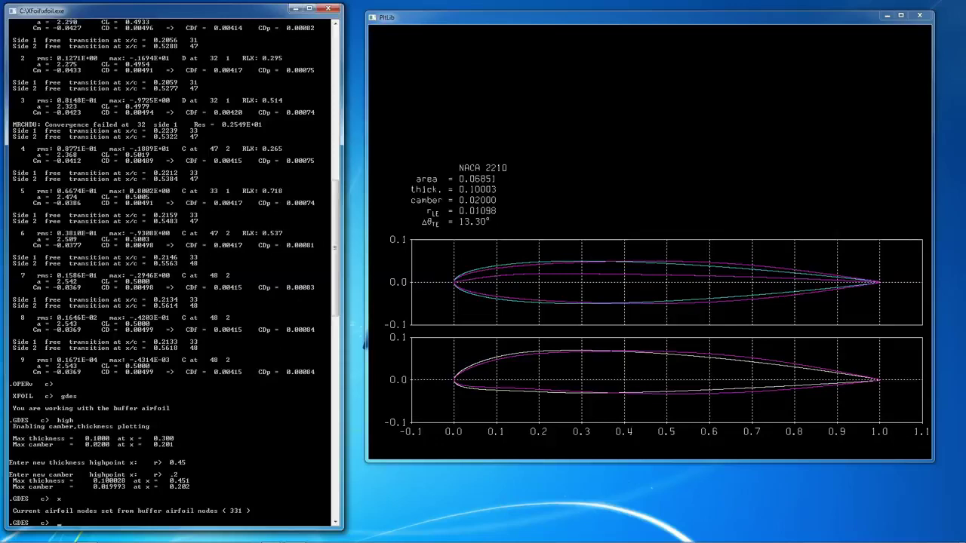
{"action": "key", "text": "Return"}
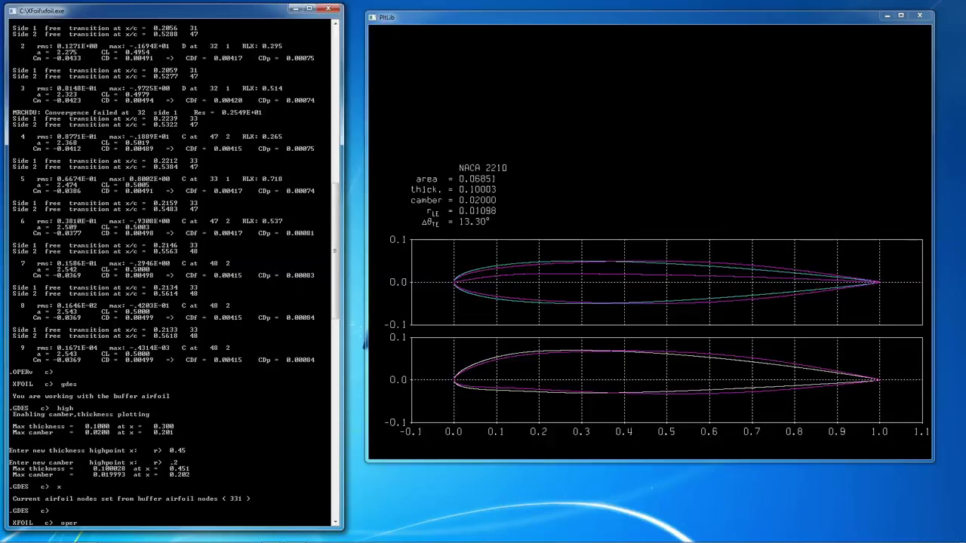
{"action": "type", "text": "oper"}
{"action": "key", "text": "Return"}
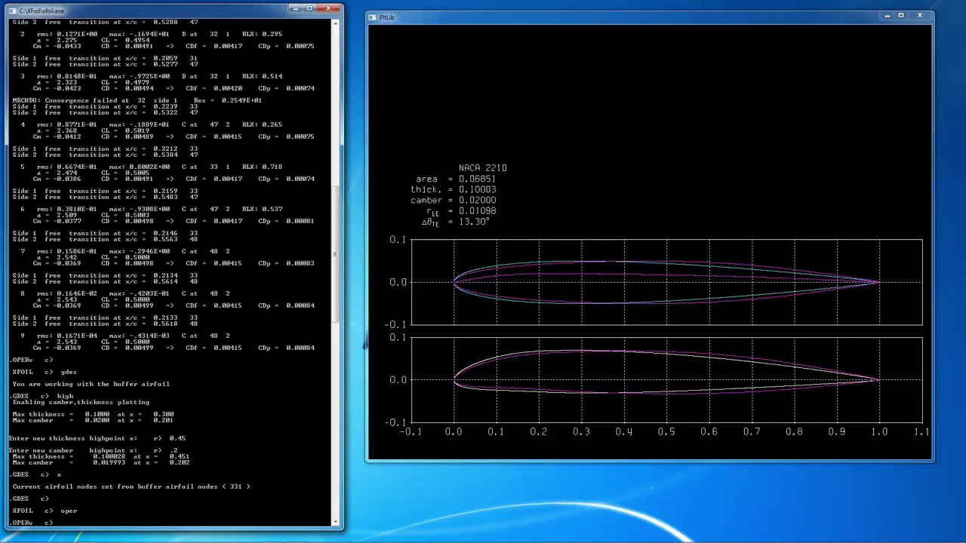
{"action": "type", "text": "cl 0.5"}
{"action": "key", "text": "Return"}
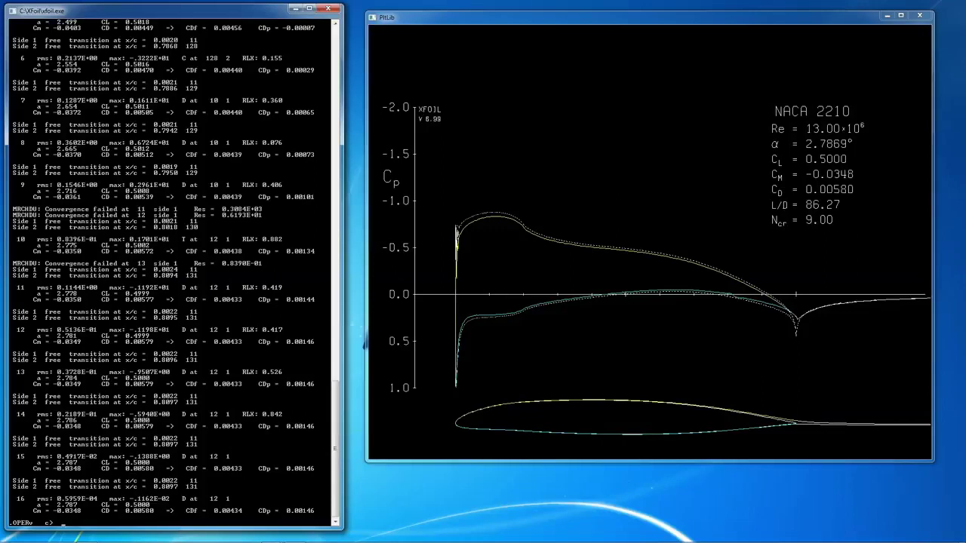
- Leave OPER, initialise Qspec in MDES full-inverse design, and apply one filt smoothing pass
{"action": "key", "text": "Return"}
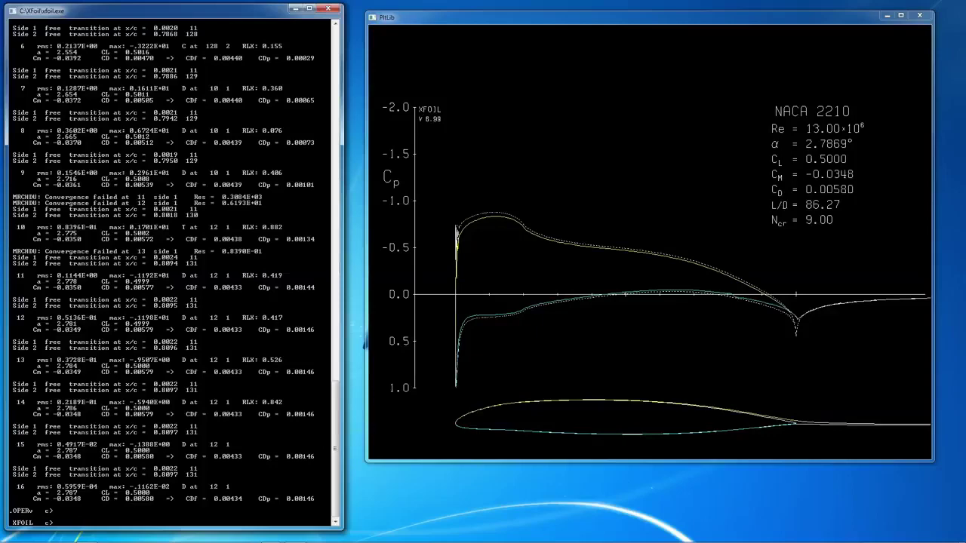
{"action": "type", "text": "mdes"}
{"action": "key", "text": "Return"}
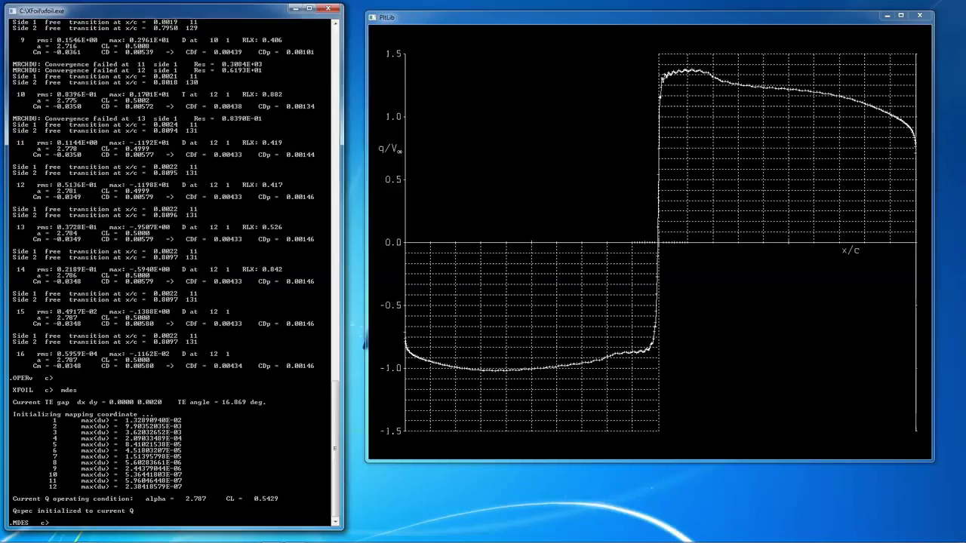
{"action": "type", "text": "filt"}
{"action": "key", "text": "Return"}
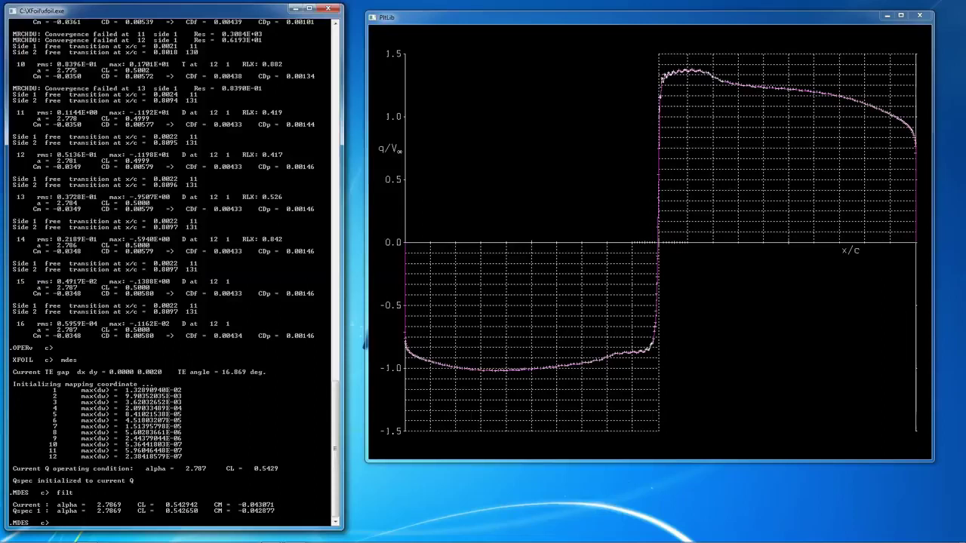
- Zoom the speed plot onto the upper-surface suction peak
{"action": "type", "text": "b"}
{"action": "key", "text": "Return"}
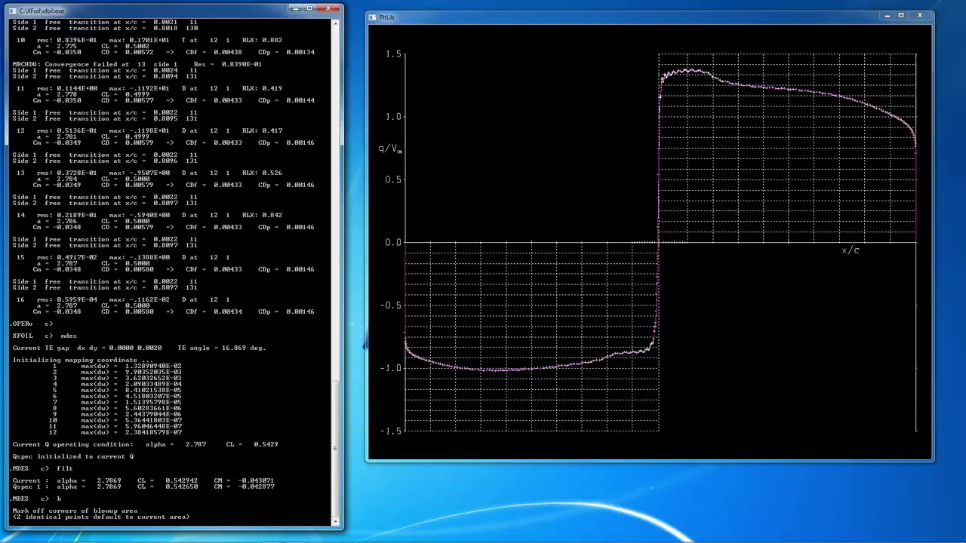
{"action": "left_click", "coordinate": [640, 62]}
{"action": "left_click", "coordinate": [716, 108]}
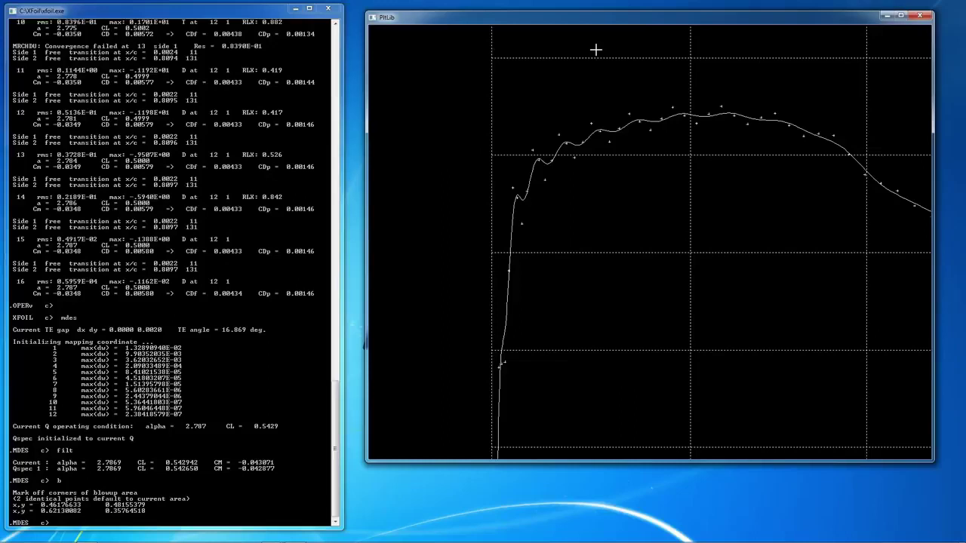
{"action": "left_click", "coordinate": [228, 13]}
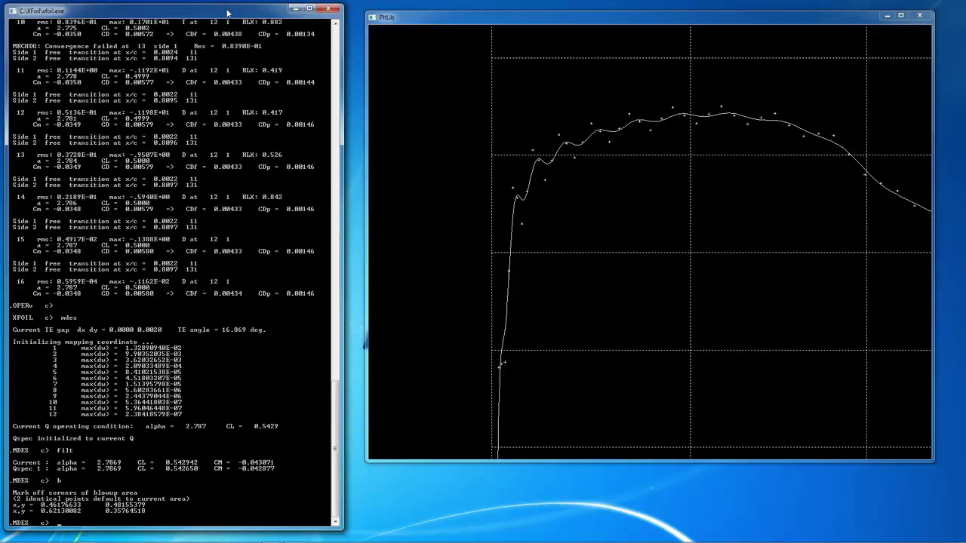
- Apply four more filt smoothing passes to Qspec, reaching CL 0.543030
{"action": "type", "text": "filt"}
{"action": "key", "text": "Return"}
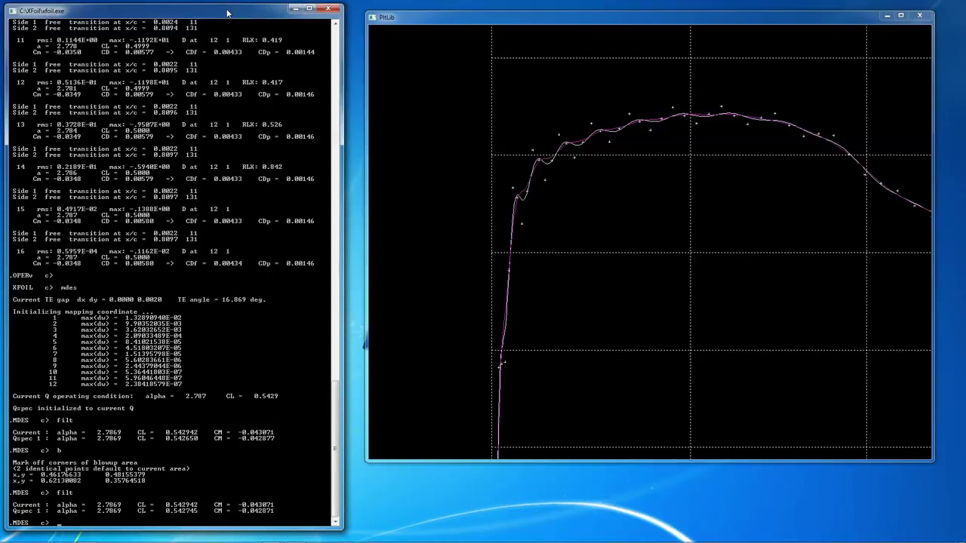
{"action": "type", "text": "filt"}
{"action": "key", "text": "Return"}
{"action": "type", "text": "filt"}
{"action": "key", "text": "Return"}
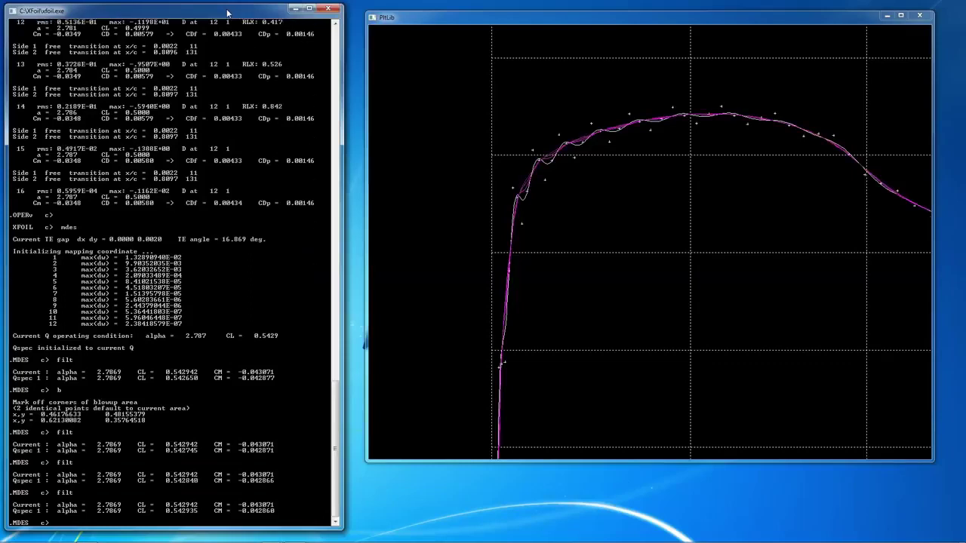
{"action": "type", "text": "filt"}
{"action": "key", "text": "Return"}
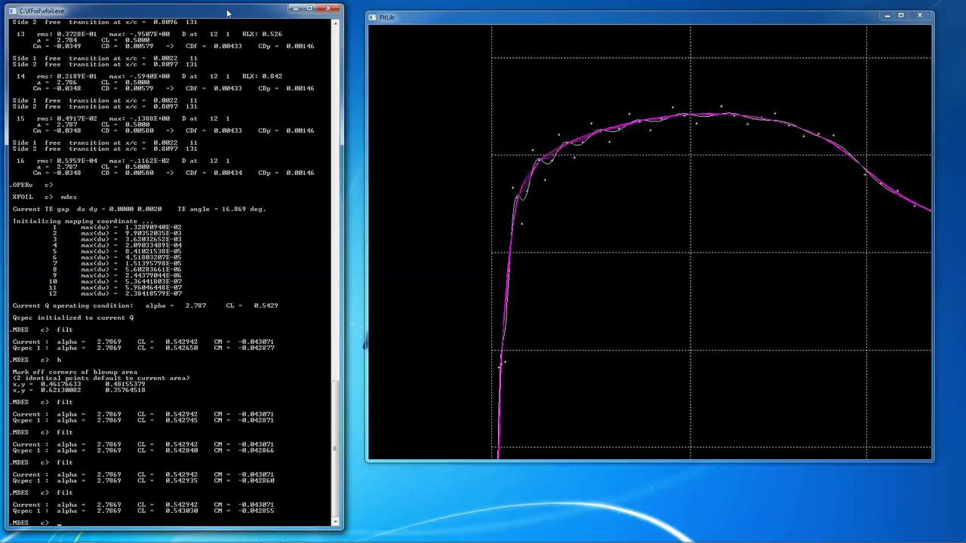
- Reset the speed plot and execute X, producing an airfoil with 0.100054 thickness and 0.019460 camber
{"action": "key", "text": "Return"}
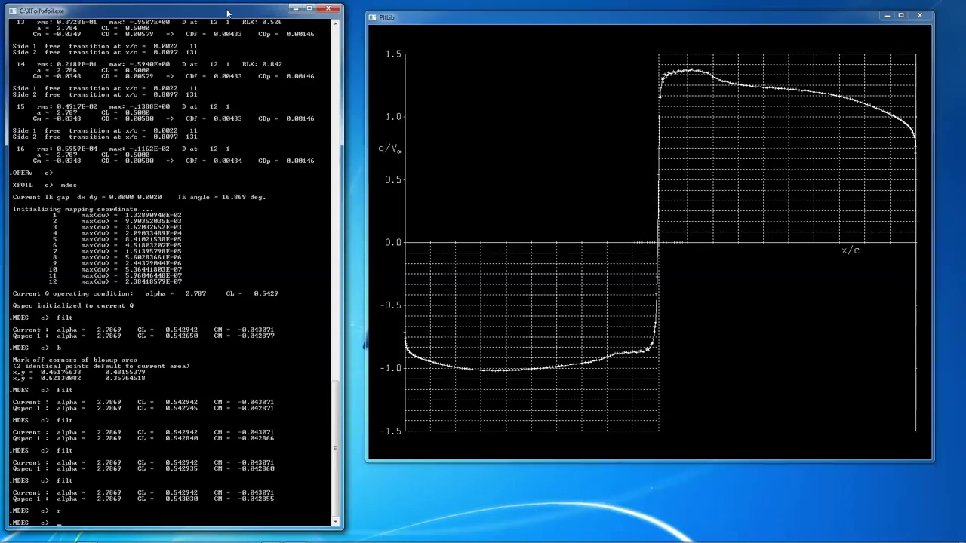
{"action": "type", "text": "x"}
{"action": "key", "text": "Return"}
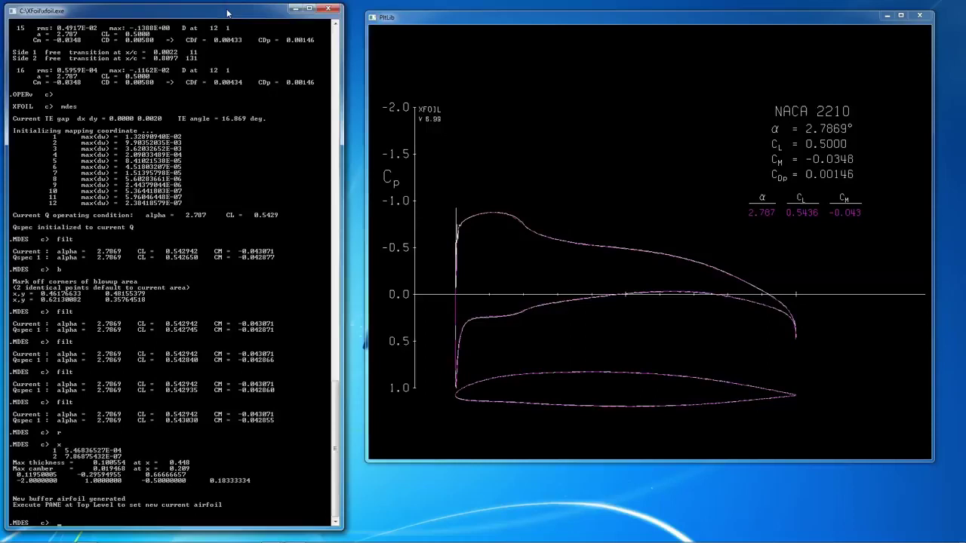
- Exit MDES, repanel with PANE, and solve in OPER at CL 0.5 (alpha 2.7403°, CD 0.00458)
{"action": "key", "text": "Return"}
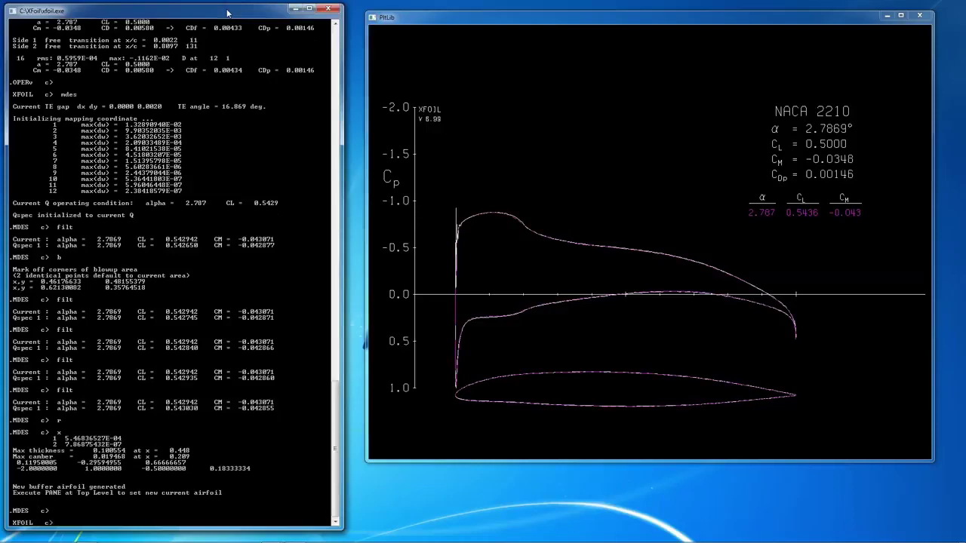
{"action": "type", "text": "pane"}
{"action": "key", "text": "Return"}
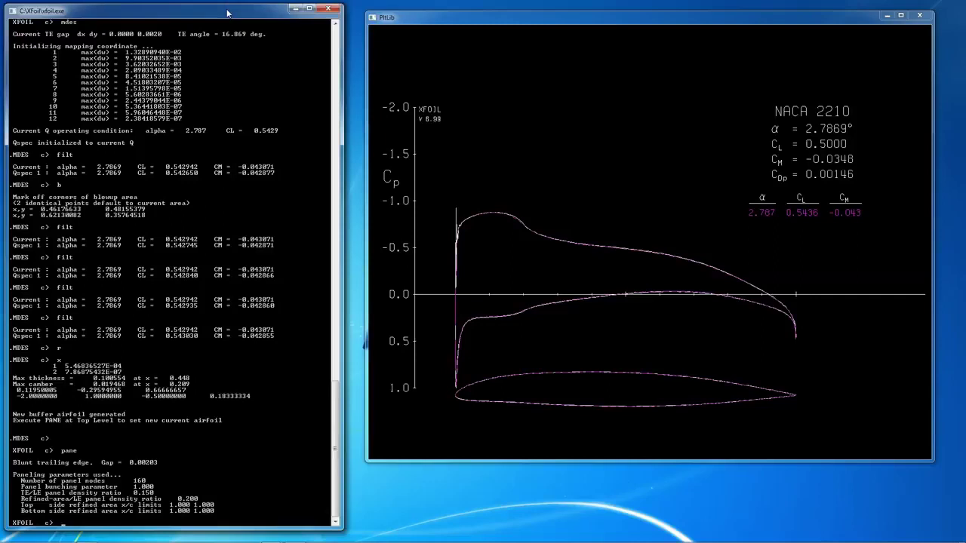
{"action": "type", "text": "oper"}
{"action": "key", "text": "Return"}
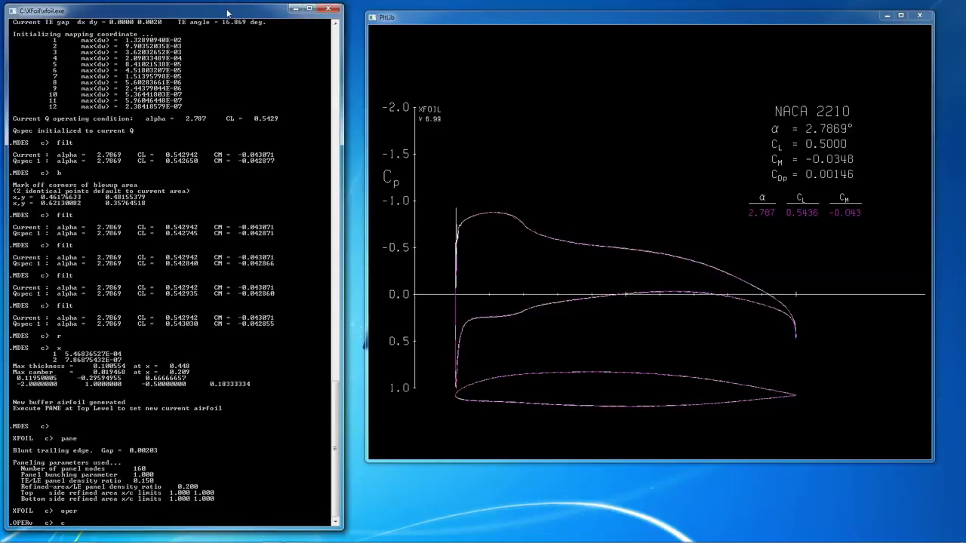
{"action": "key", "text": "Return"}
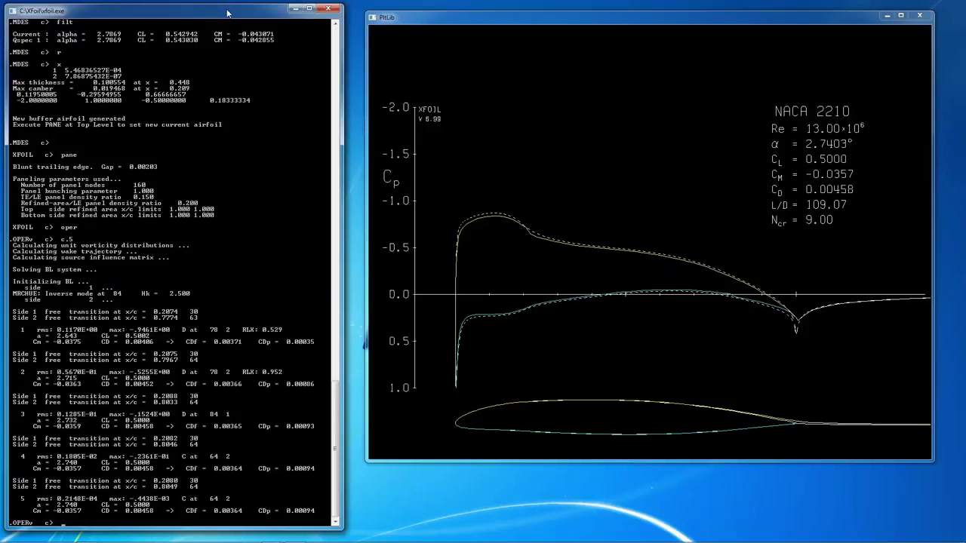
- In GDES, use TSET for 0.06 thickness and 0.01 camber, then make the buffer current
{"action": "key", "text": "Return"}
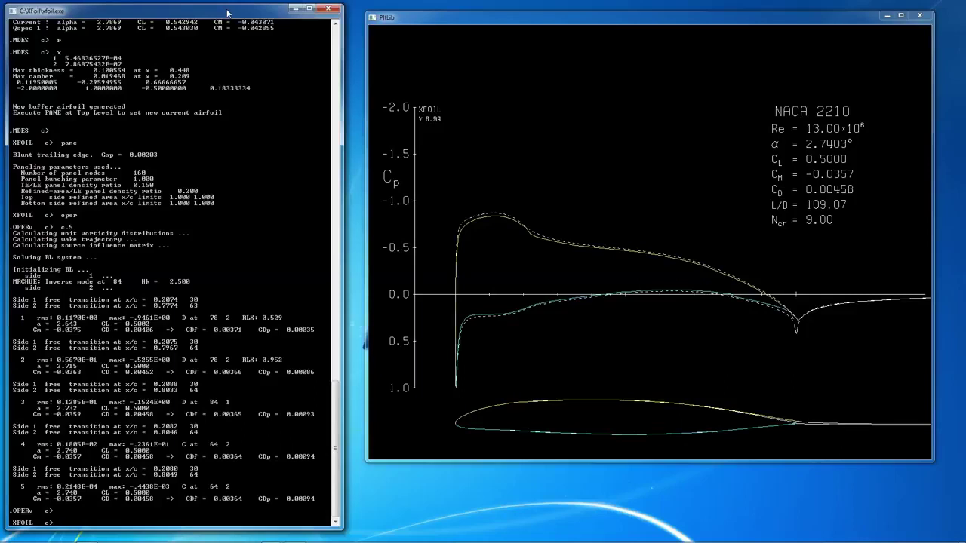
{"action": "type", "text": "gdes"}
{"action": "key", "text": "Return"}
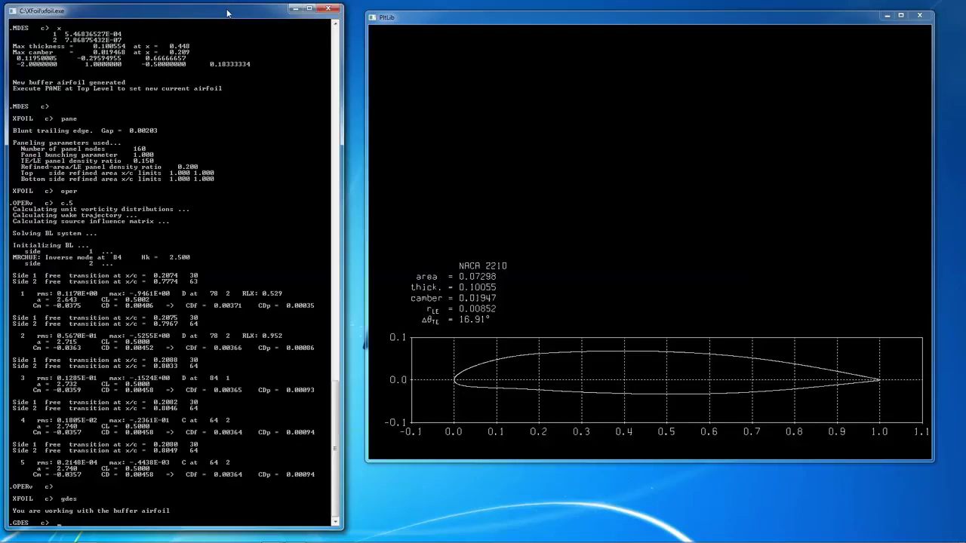
{"action": "type", "text": "tset"}
{"action": "key", "text": "Return"}
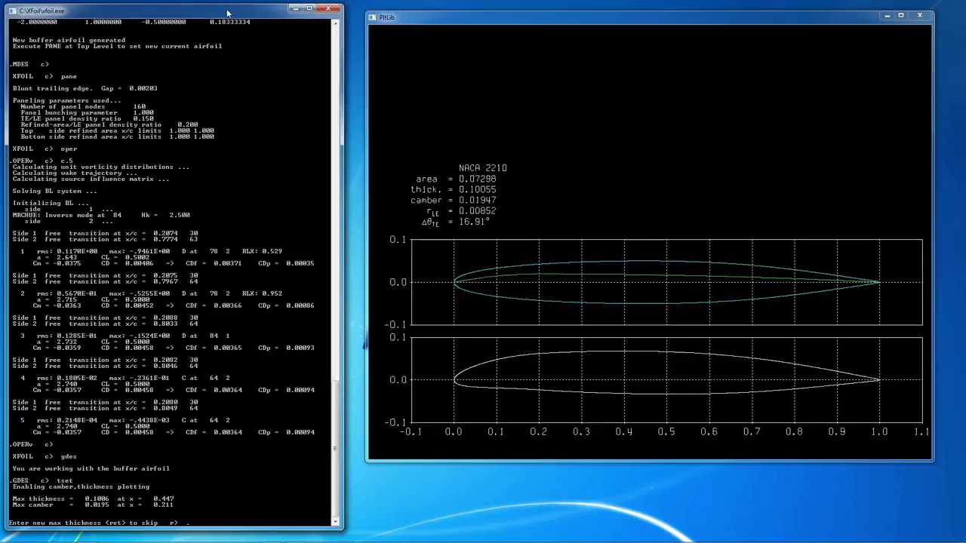
{"action": "type", "text": ".06"}
{"action": "key", "text": "Return"}
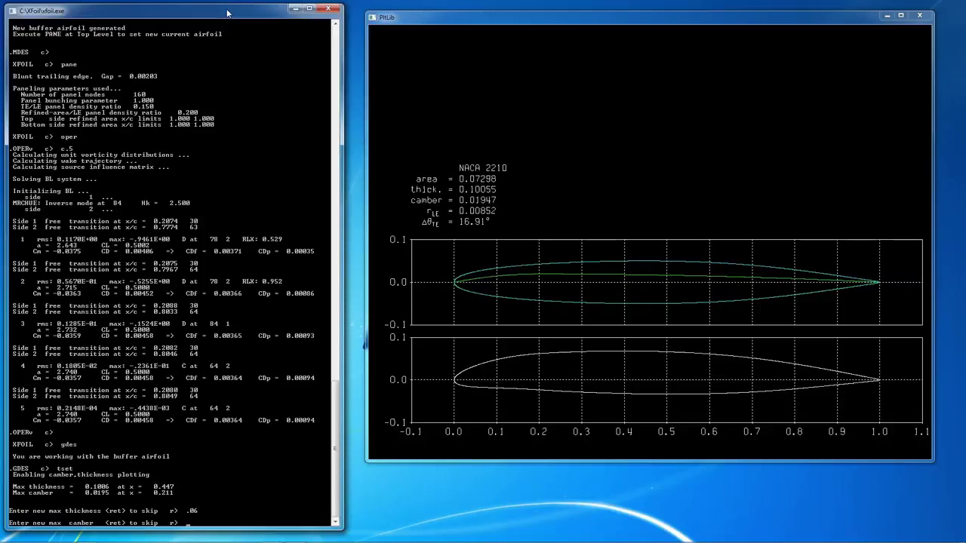
{"action": "type", "text": ".01"}
{"action": "key", "text": "Return"}
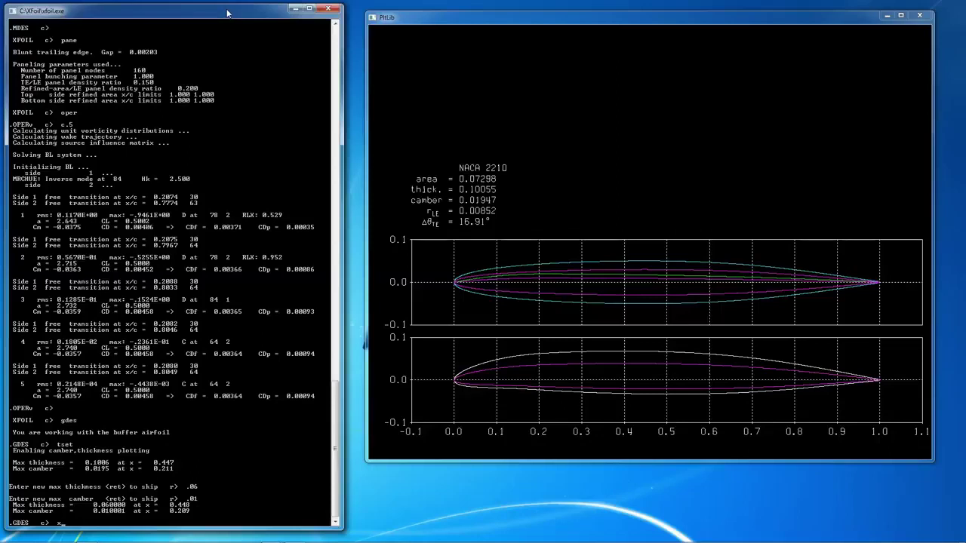
{"action": "type", "text": "x"}
{"action": "key", "text": "Return"}
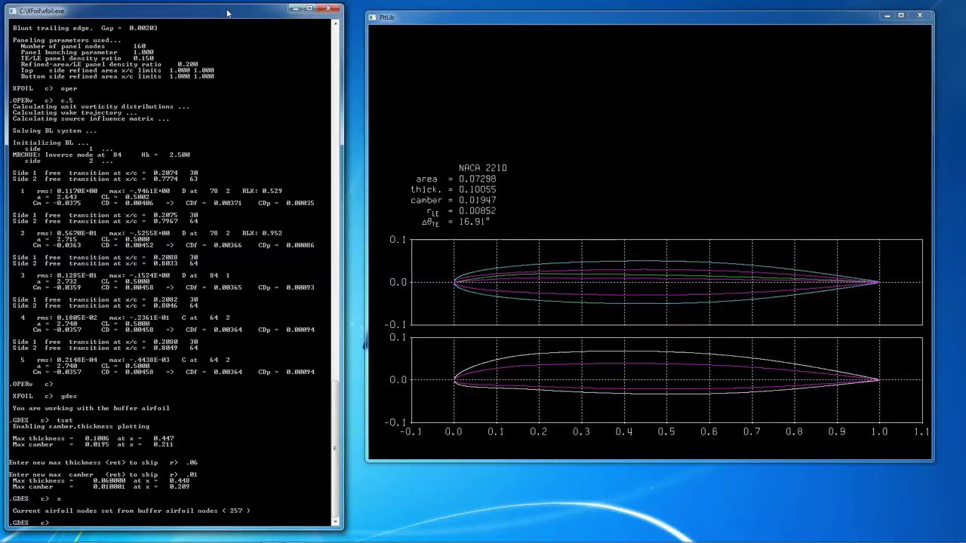
- Filter the Qspec distribution in inverse design to a new buffer airfoil: 0.0601 thickness, 0.0099 camber
{"action": "key", "text": "Return"}
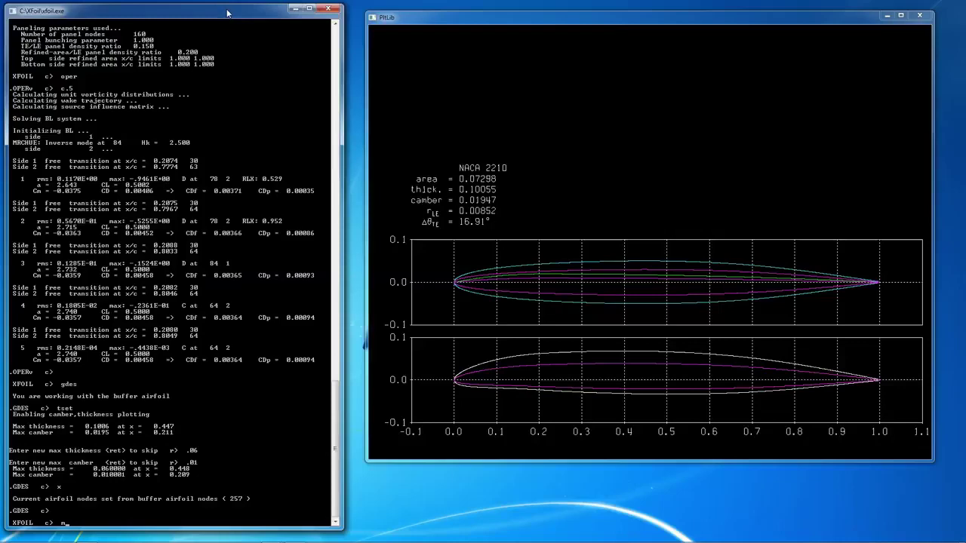
{"action": "type", "text": "des"}
{"action": "key", "text": "Return"}
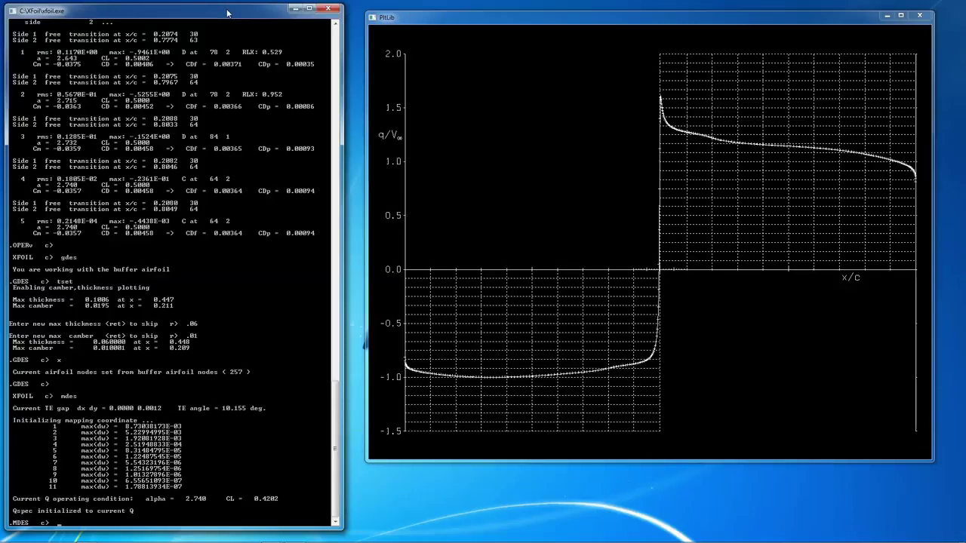
{"action": "type", "text": "filt"}
{"action": "key", "text": "Return"}
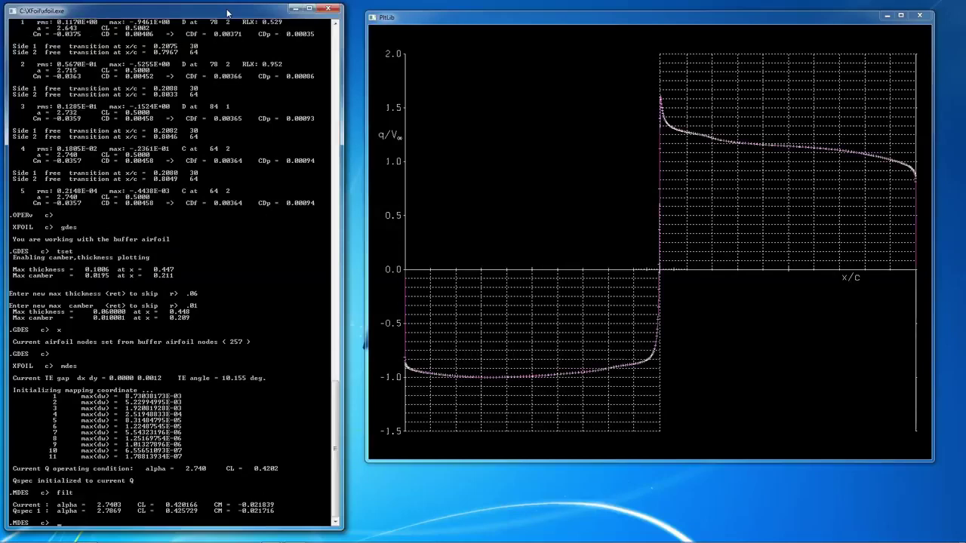
{"action": "type", "text": "x"}
{"action": "key", "text": "Return"}
{"action": "key", "text": "Return"}
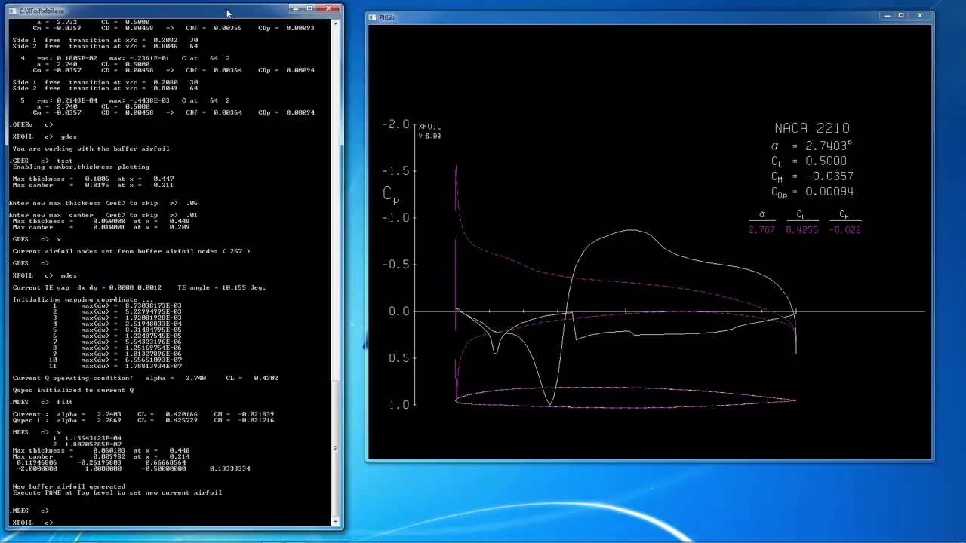
- Repanel the new airfoil and solve at CL 0.5, converging at alpha 3.68° with L/D 100
{"action": "key", "text": "Return"}
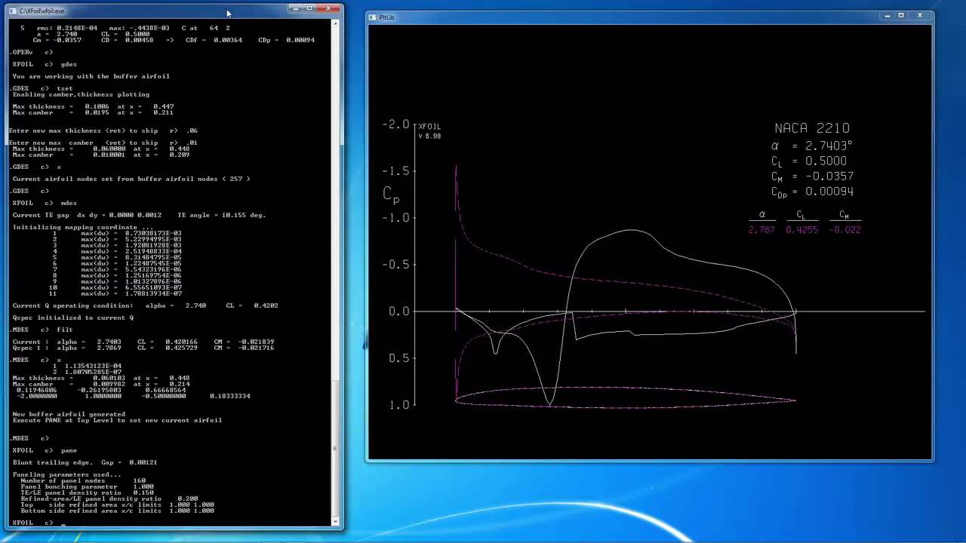
{"action": "type", "text": "oper"}
{"action": "key", "text": "Return"}
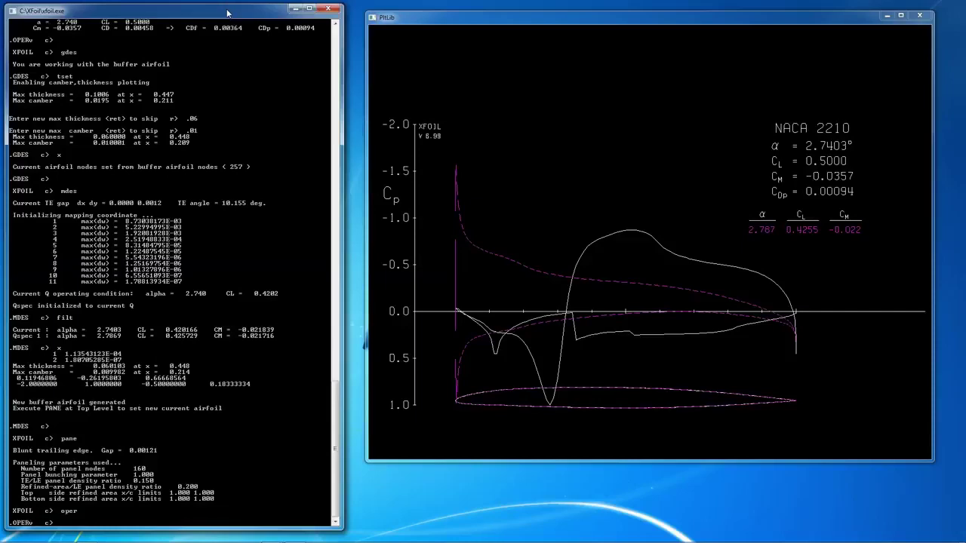
{"action": "type", "text": "c.5"}
{"action": "key", "text": "Return"}
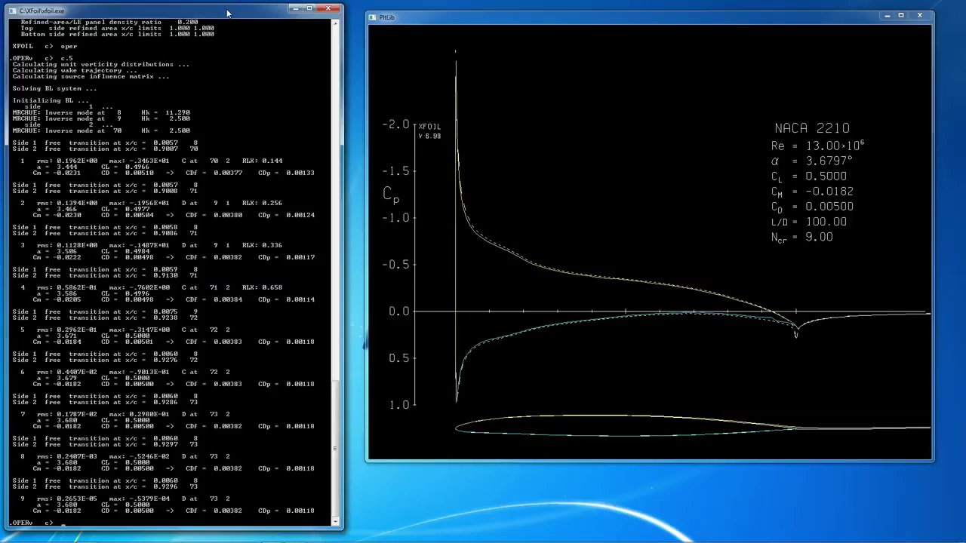
- Run the AS 0 4 0.25 alpha sweep, reaching CL 0.5347 and CD 0.00518 at 4°
{"action": "type", "text": "as 0 4 0.25"}
{"action": "key", "text": "Return"}
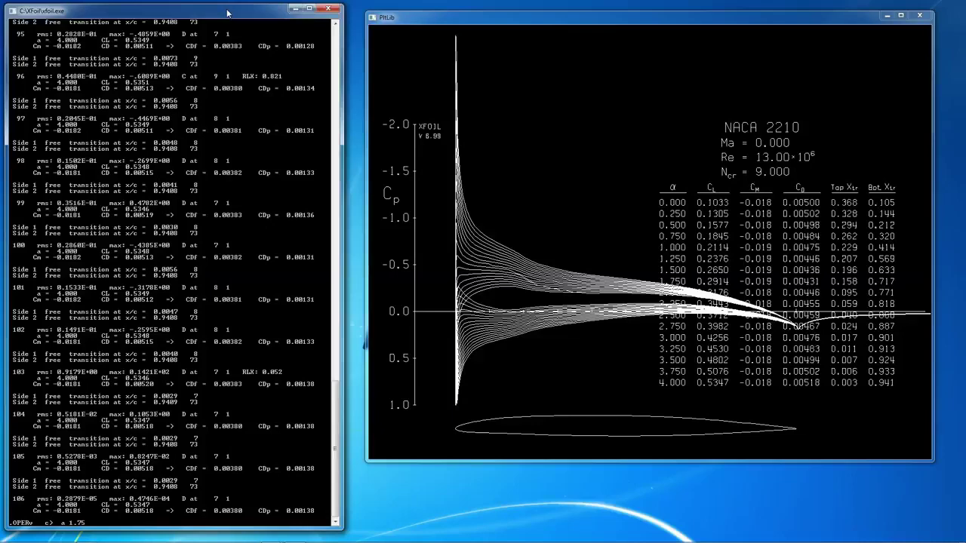
- Solve at alpha 1.75°, getting CL 0.2914, CD 0.00431 and L/D 67.68
{"action": "key", "text": "Return"}
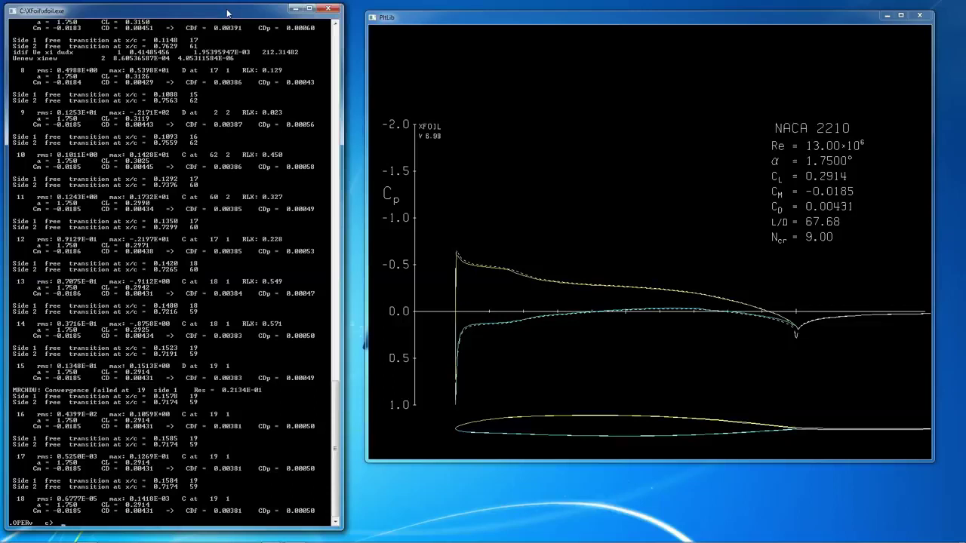
- Use TSET to give the buffer airfoil 0.15 thickness and 0.02 camber, leaving GDES uncommitted
{"action": "key", "text": "Return"}
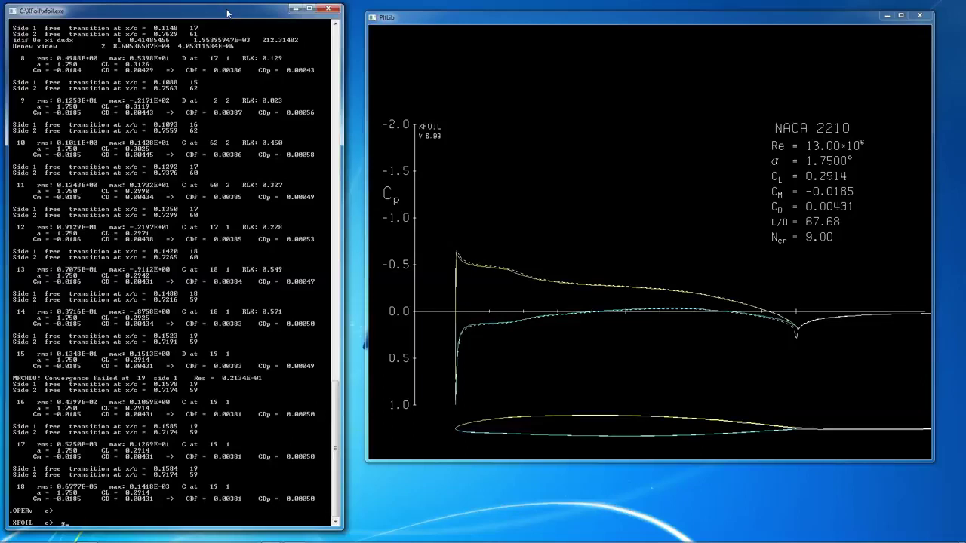
{"action": "key", "text": "BackSpace"}
{"action": "type", "text": "gdes"}
{"action": "key", "text": "Return"}
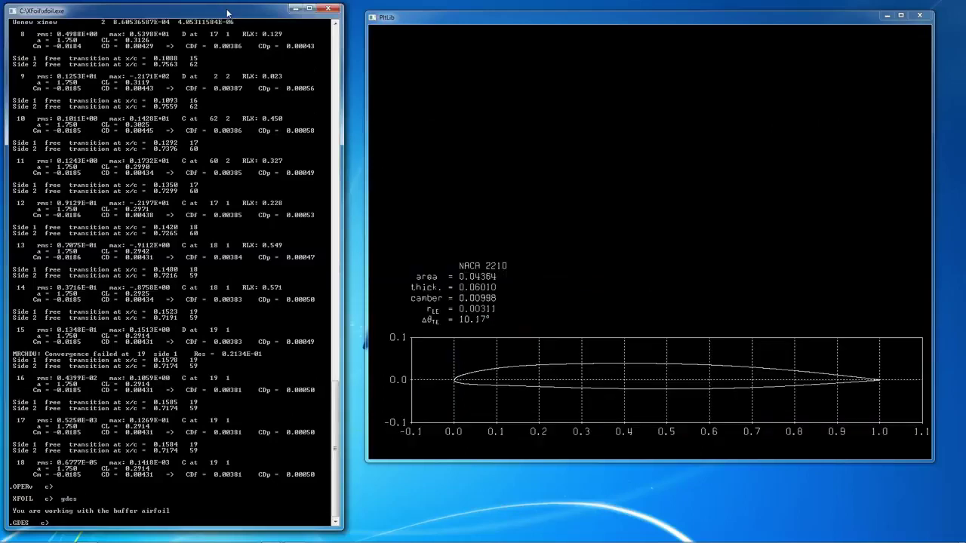
{"action": "type", "text": "tset"}
{"action": "key", "text": "Return"}
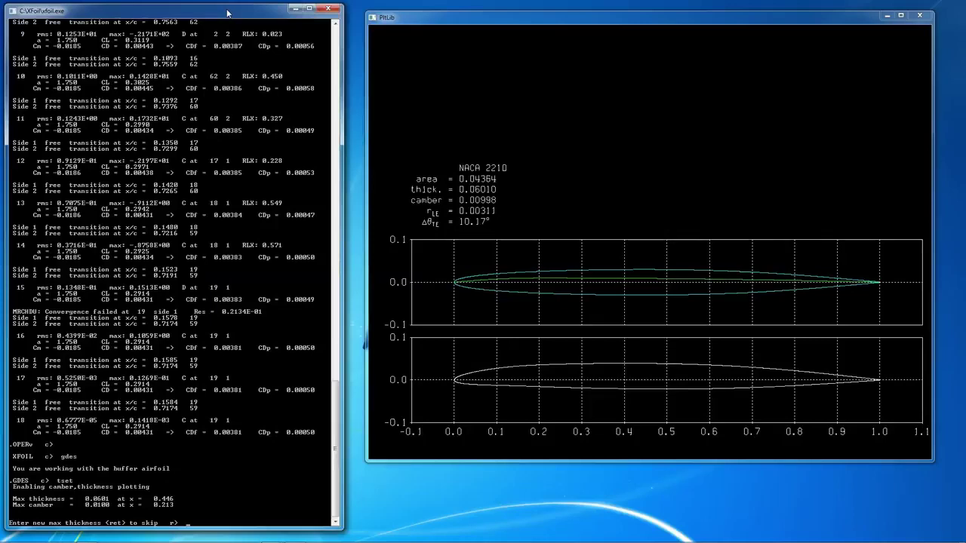
{"action": "type", "text": ".15"}
{"action": "key", "text": "Return"}
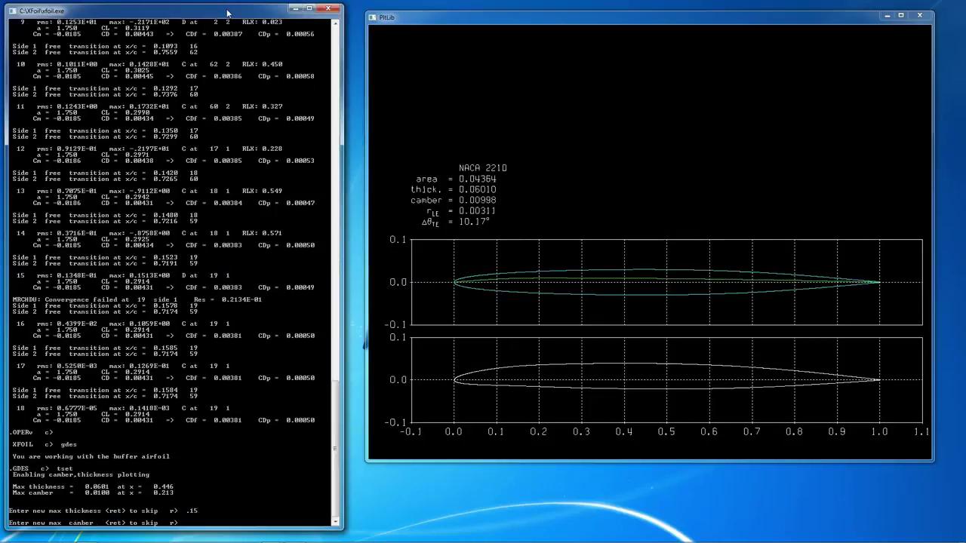
{"action": "type", "text": ".02"}
{"action": "key", "text": "Return"}
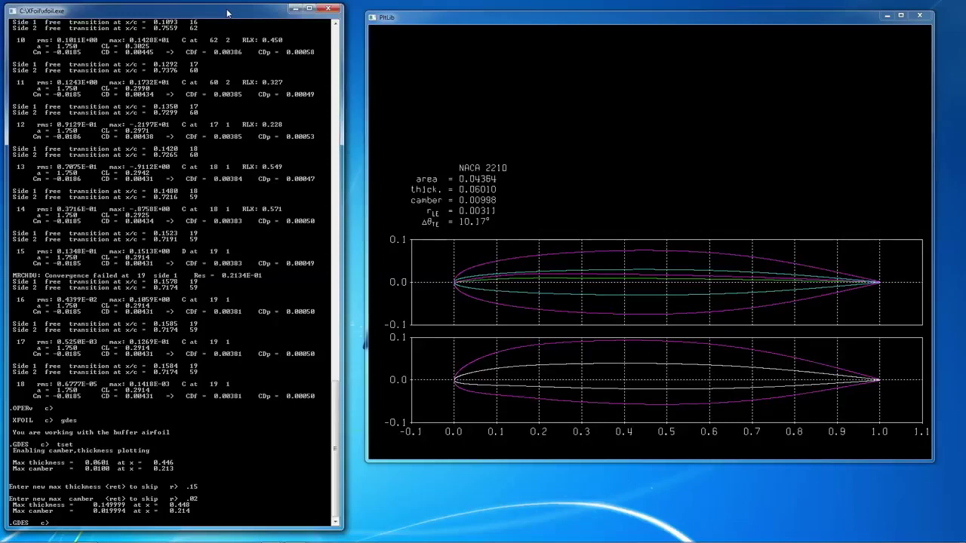
{"action": "key", "text": "Return"}
{"action": "type", "text": "naca"}
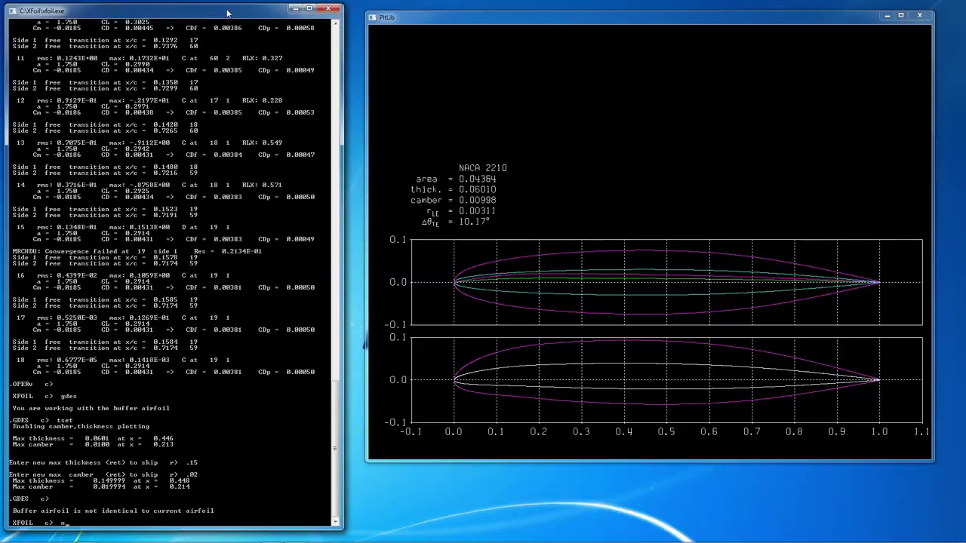
{"action": "type", "text": " 2210"}
- Reload NACA 2210 and use TSET to give the buffer 0.15 thickness and 0.02 camber
{"action": "key", "text": "Return"}
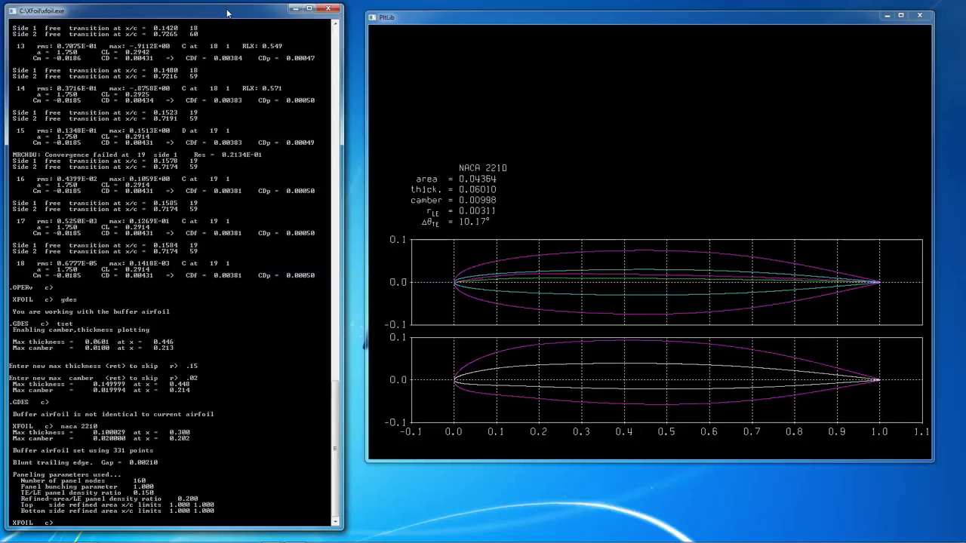
{"action": "type", "text": "gdes"}
{"action": "key", "text": "Return"}
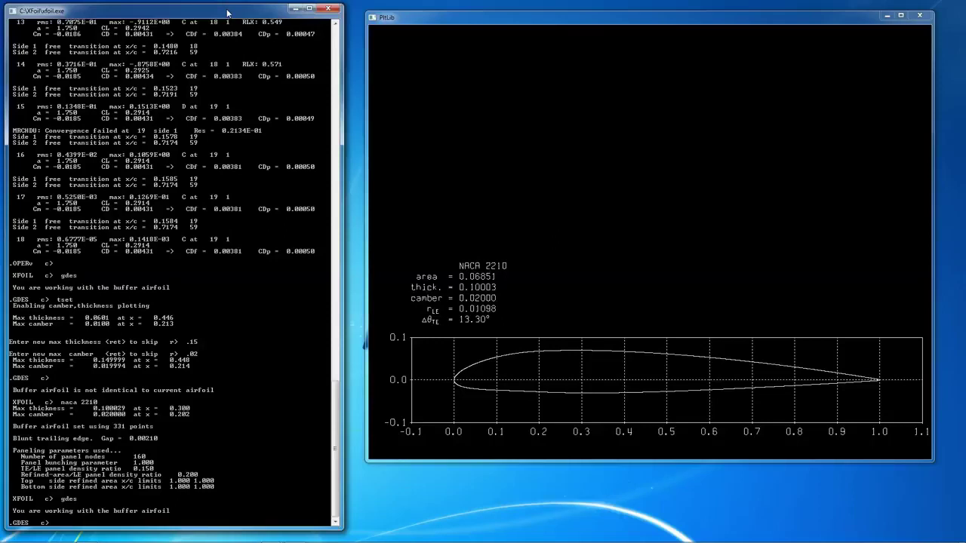
{"action": "type", "text": "tset"}
{"action": "key", "text": "Return"}
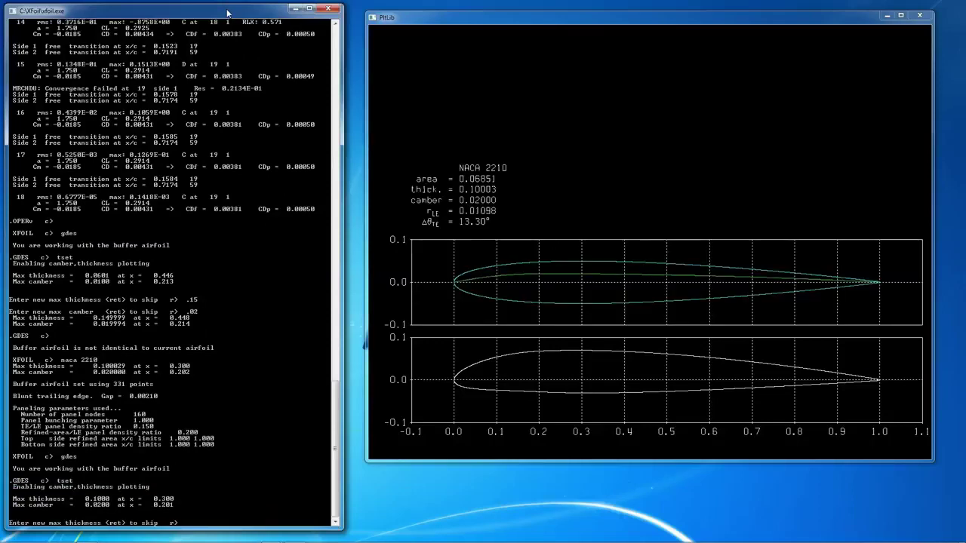
{"action": "type", "text": ".15"}
{"action": "key", "text": "Return"}
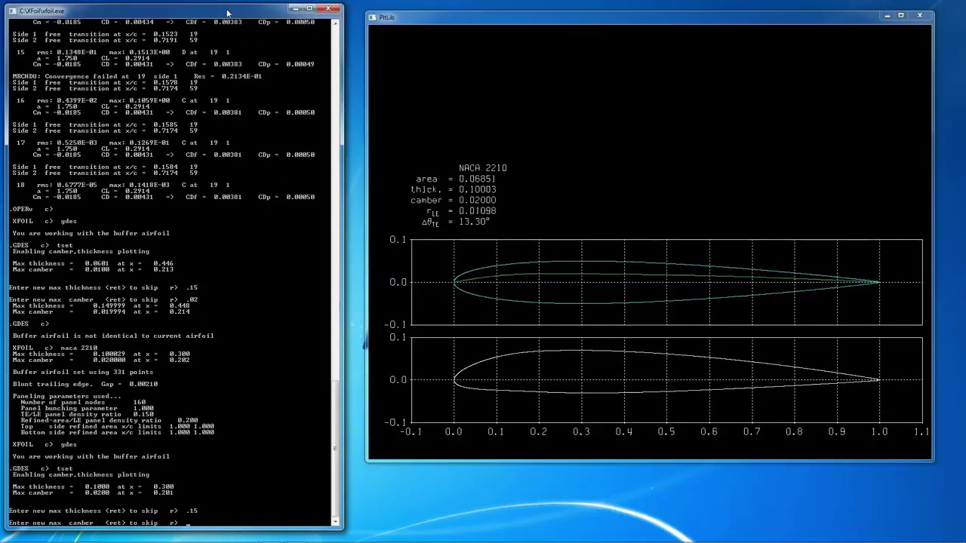
{"action": "type", "text": ".02"}
{"action": "key", "text": "Return"}
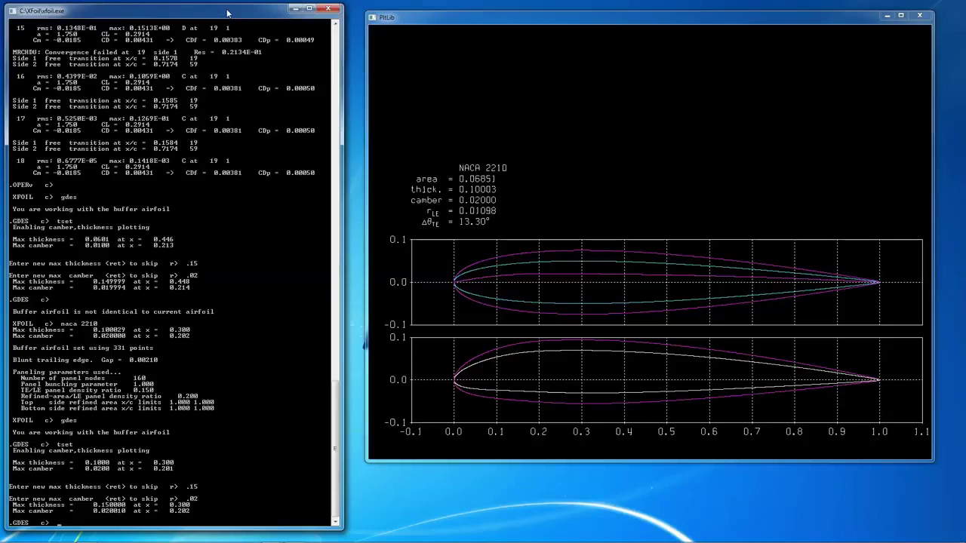
- Commit the reshaped buffer as the current airfoil and return to the top level
{"action": "type", "text": "x"}
{"action": "key", "text": "Return"}
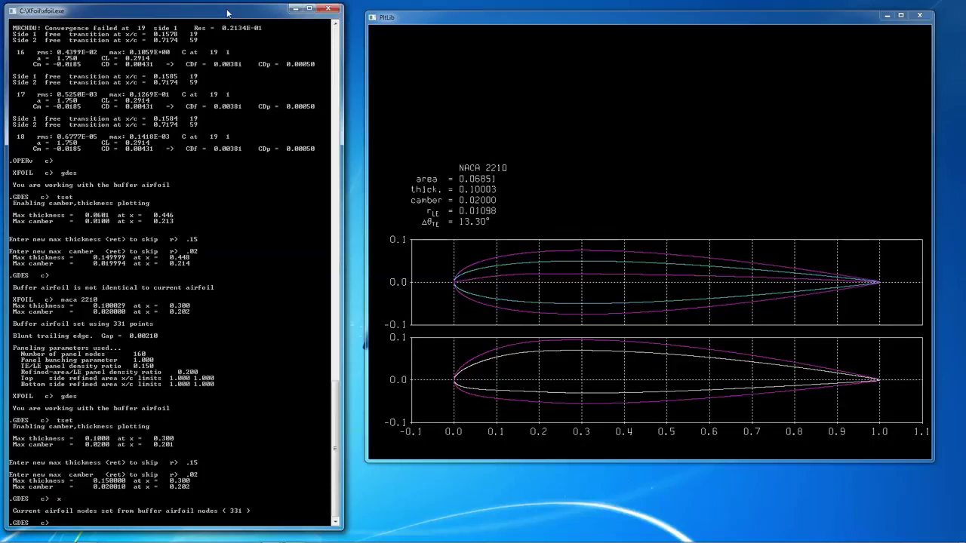
{"action": "key", "text": "Return"}
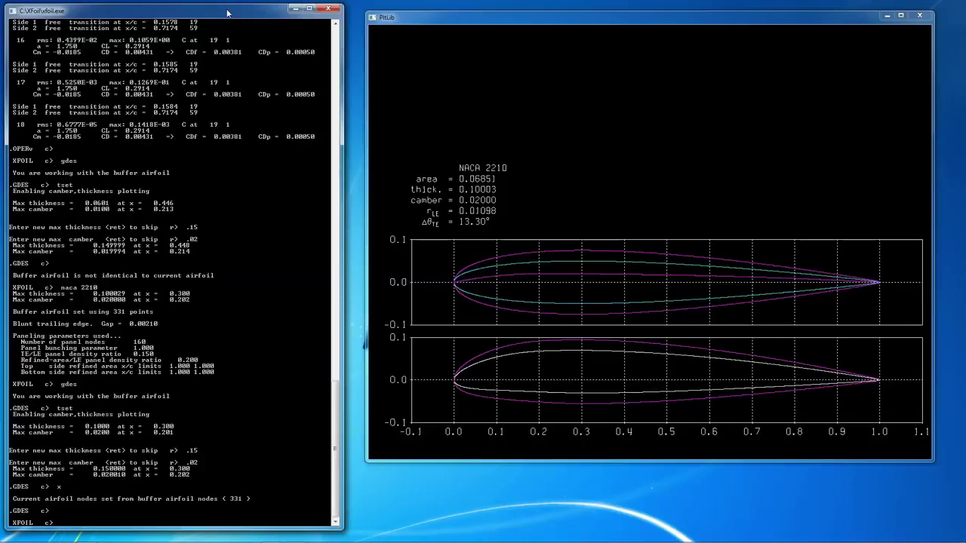
- Filter Qspec in MDES to a new buffer airfoil: 0.1501 thickness, 0.0198 camber
{"action": "type", "text": "mdes"}
{"action": "key", "text": "Return"}
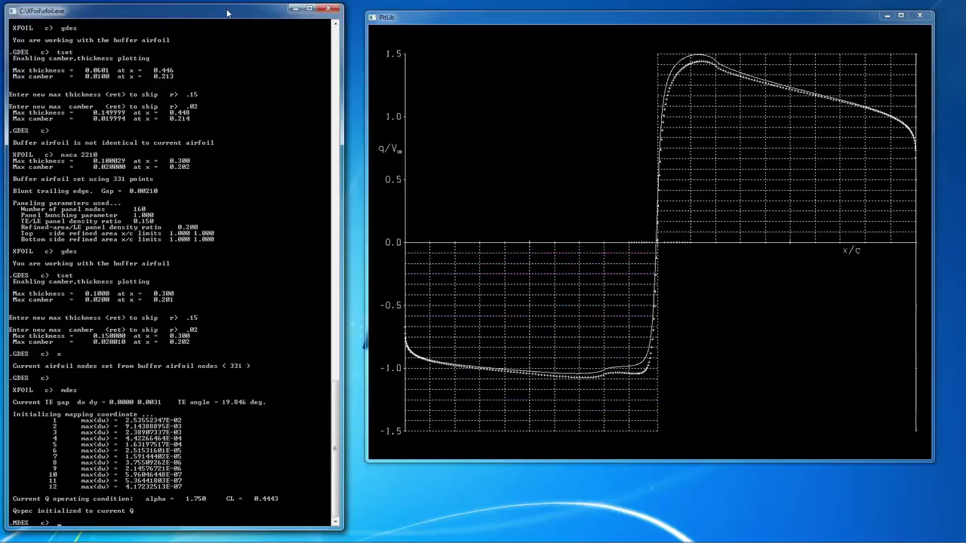
{"action": "type", "text": "filt"}
{"action": "key", "text": "Return"}
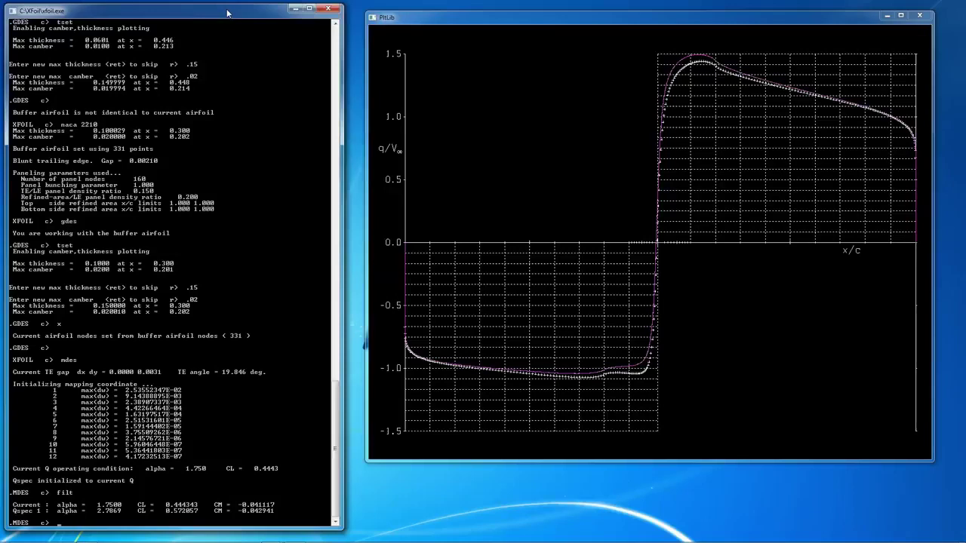
{"action": "type", "text": "x"}
{"action": "key", "text": "Return"}
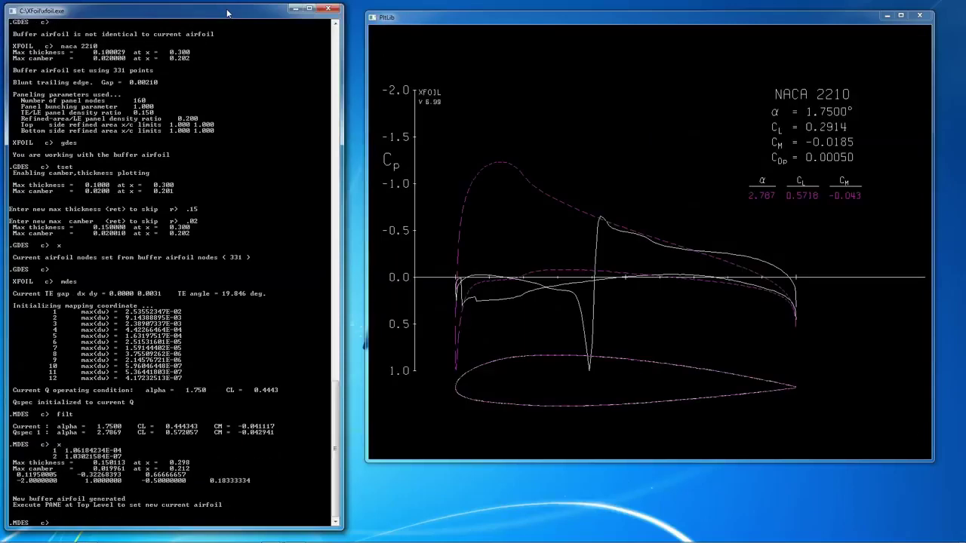
{"action": "key", "text": "Return"}
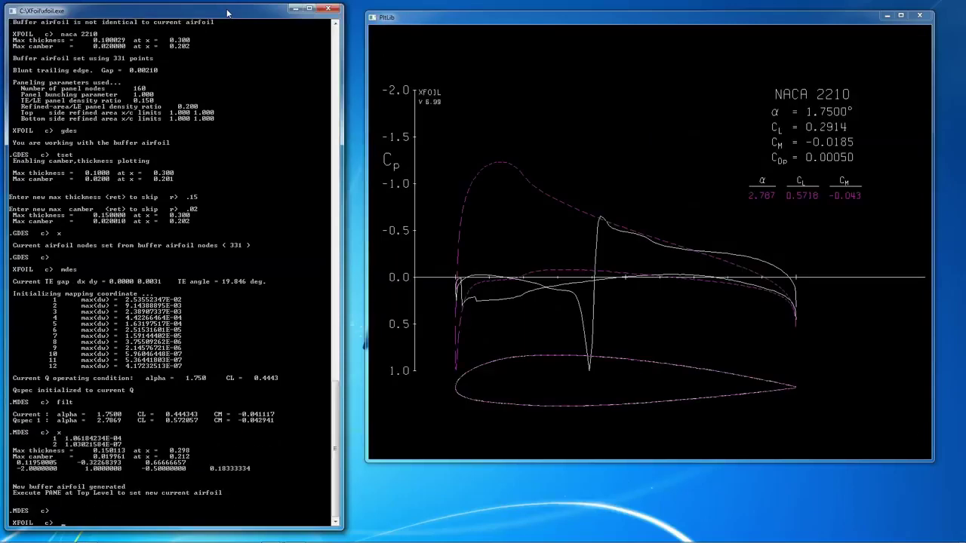
- Repanel the filtered airfoil and solve at CL 0.5: alpha 2.4827°, CD 0.00558, L/D 89.56
{"action": "type", "text": "pane"}
{"action": "key", "text": "Return"}
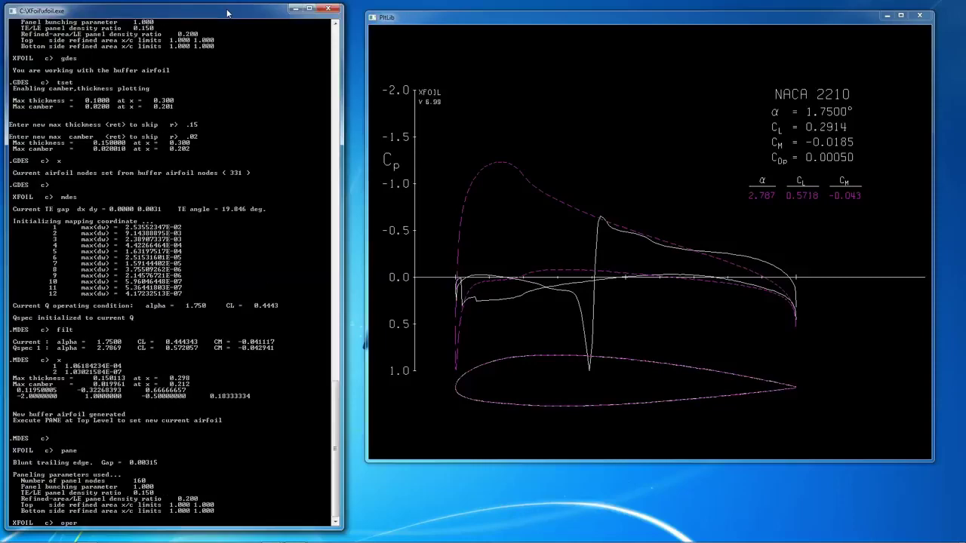
{"action": "key", "text": "Return"}
{"action": "type", "text": "c."}
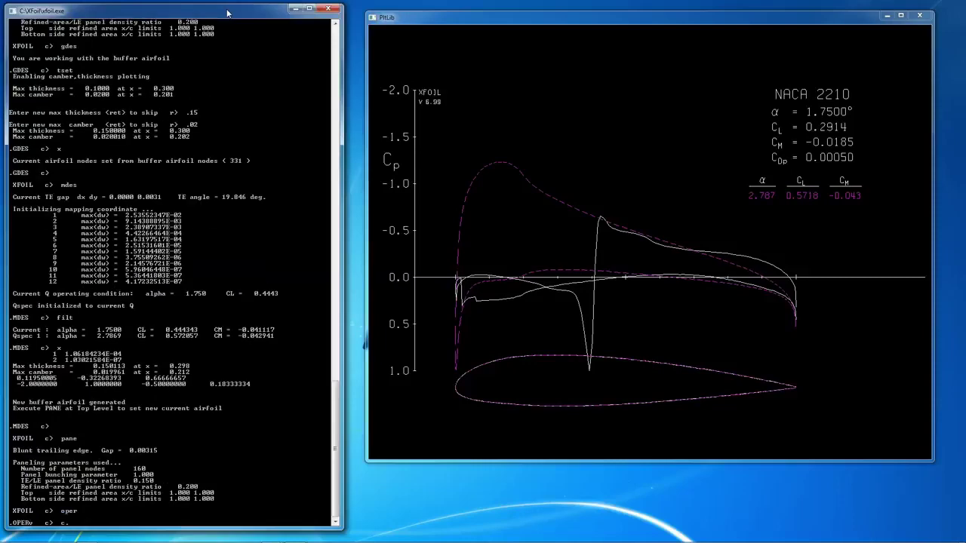
{"action": "type", "text": "5"}
{"action": "key", "text": "Return"}
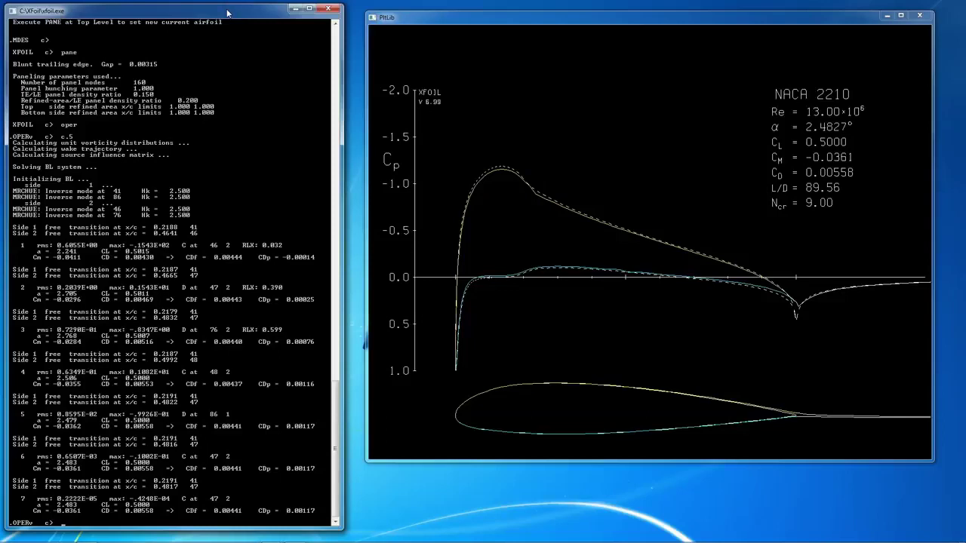